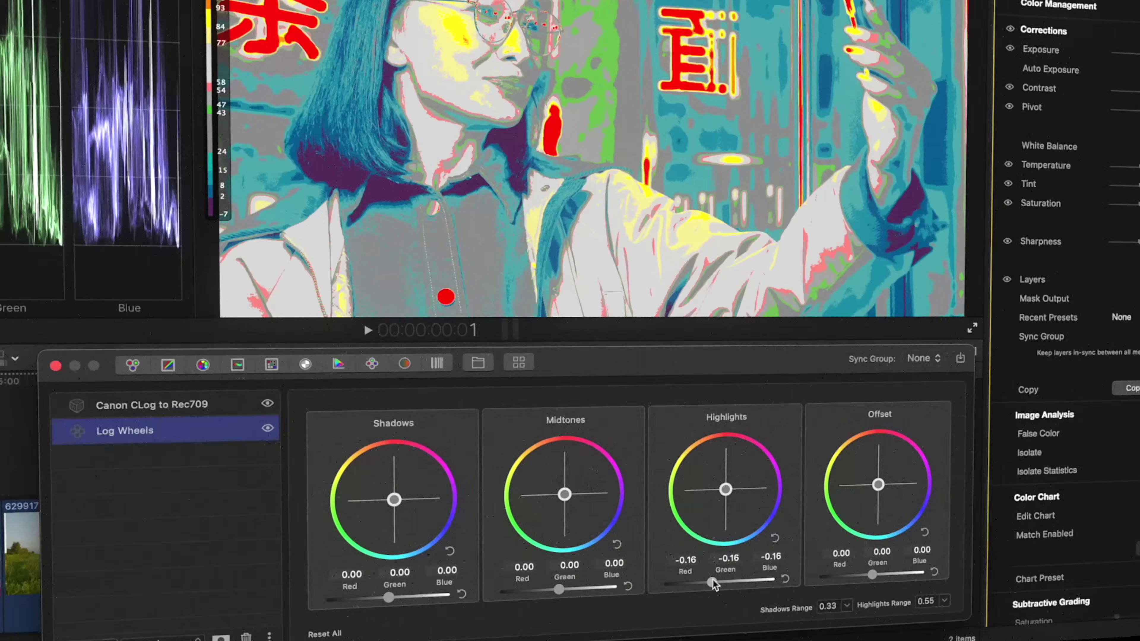
Lower highlights to -0.65, shift skin tone hue to 0.16, and pull skin target and saturation below zero
{"action": "left_click_drag", "start_coordinate": [703, 586], "coordinate": [685, 591]}
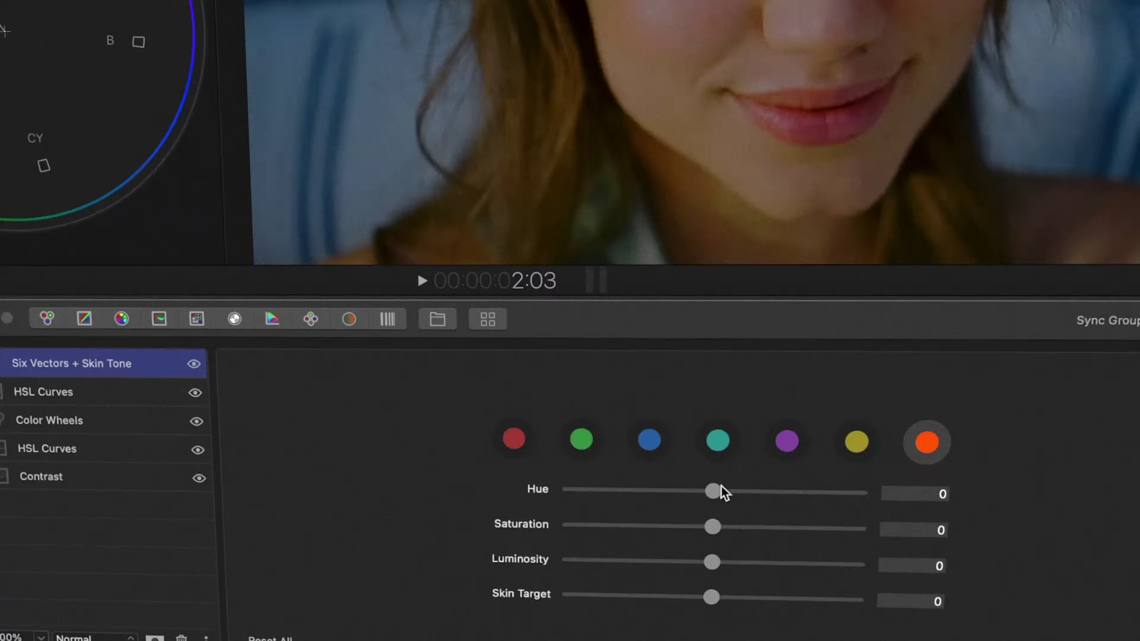
{"action": "left_click_drag", "start_coordinate": [721, 486], "coordinate": [730, 475]}
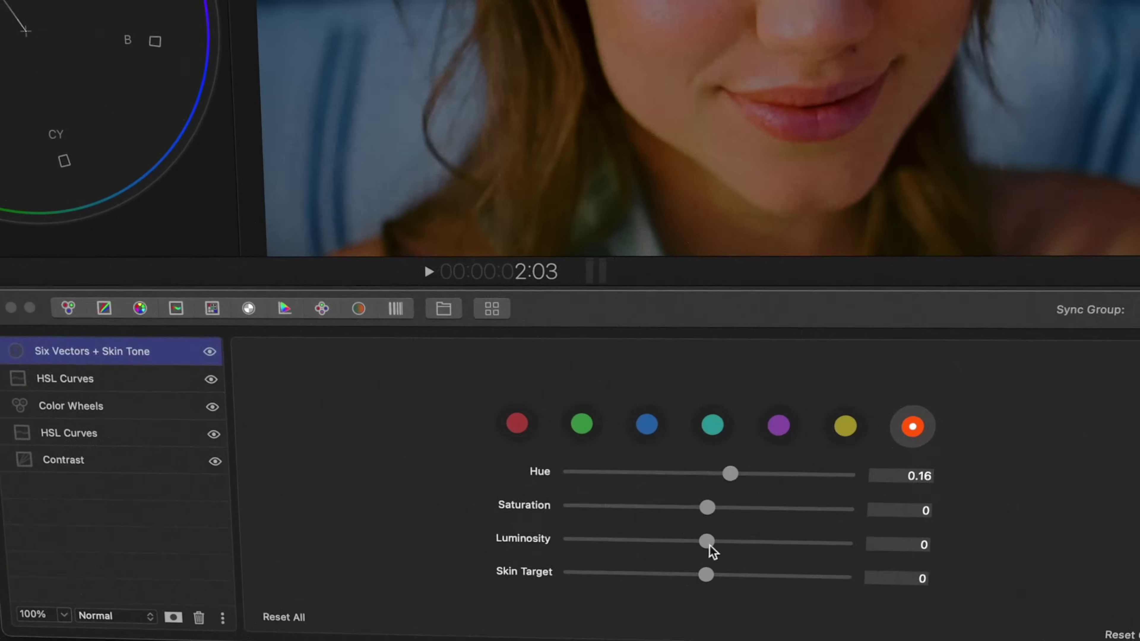
{"action": "left_click_drag", "start_coordinate": [706, 575], "coordinate": [669, 553]}
{"action": "left_click_drag", "start_coordinate": [704, 492], "coordinate": [680, 474]}
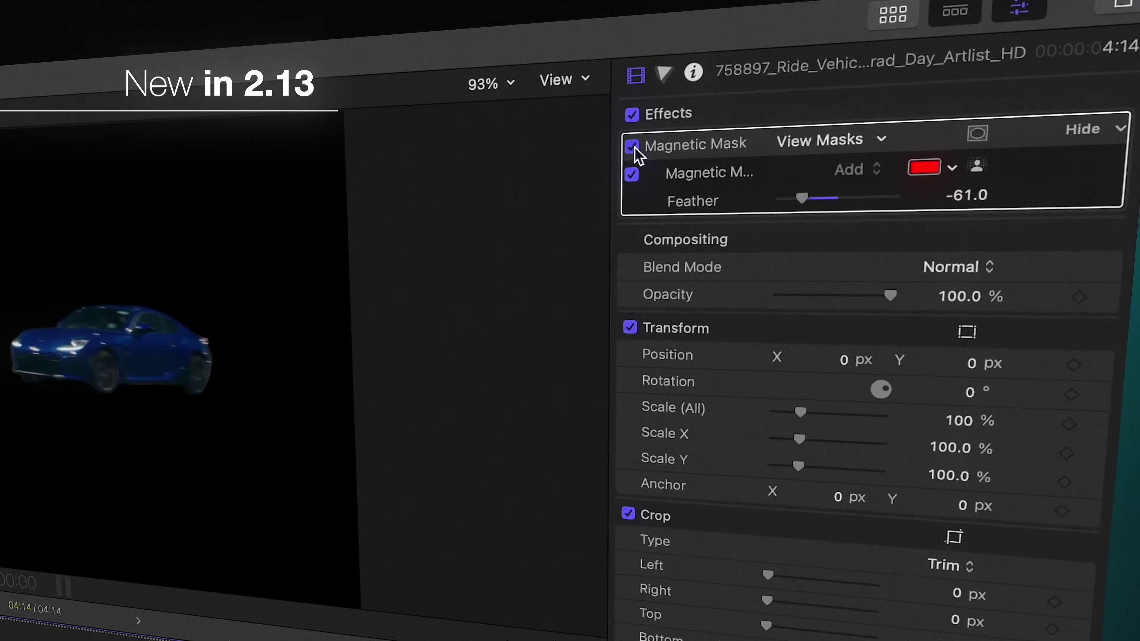
Toggle the Magnetic Mask off and back on, then set the lower car clip as drop zone source
{"action": "left_click", "coordinate": [633, 146]}
{"action": "left_click", "coordinate": [633, 147]}
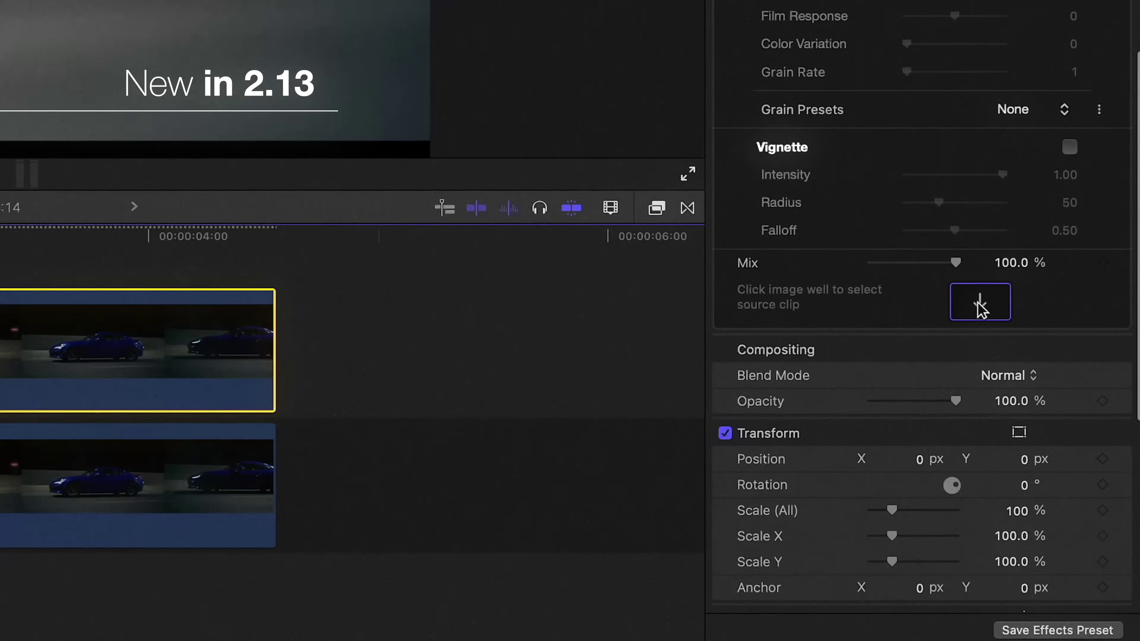
{"action": "left_click", "coordinate": [980, 310]}
{"action": "left_click", "coordinate": [76, 517]}
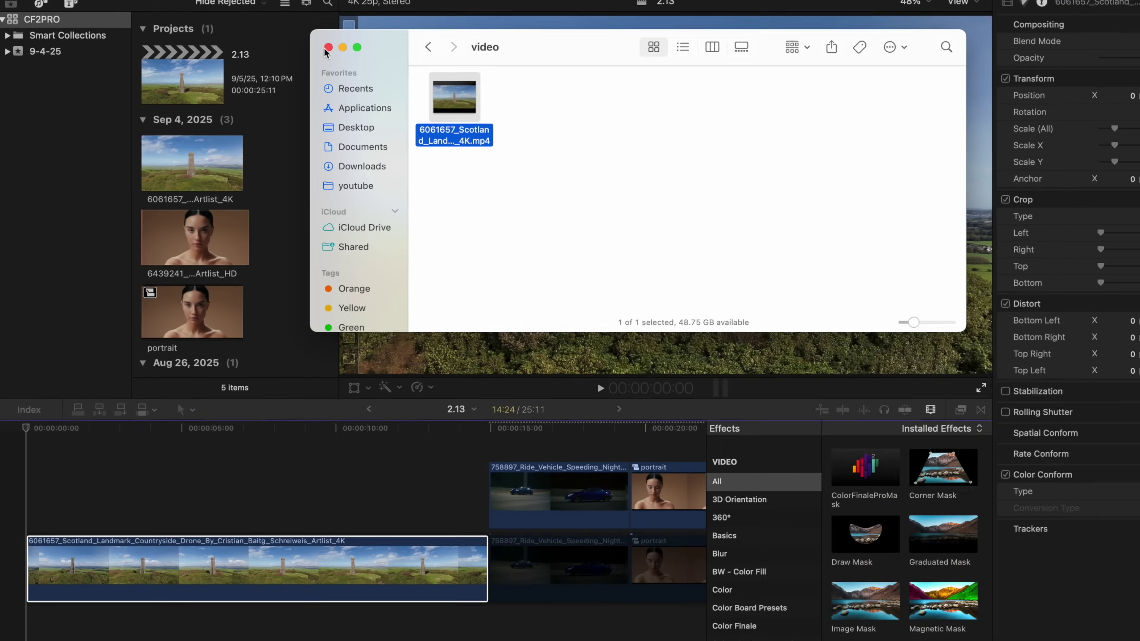
Close the Finder window and show the drone clip's info: 3840×2160, 29.97p, Rec. 709
{"action": "left_click", "coordinate": [293, 69]}
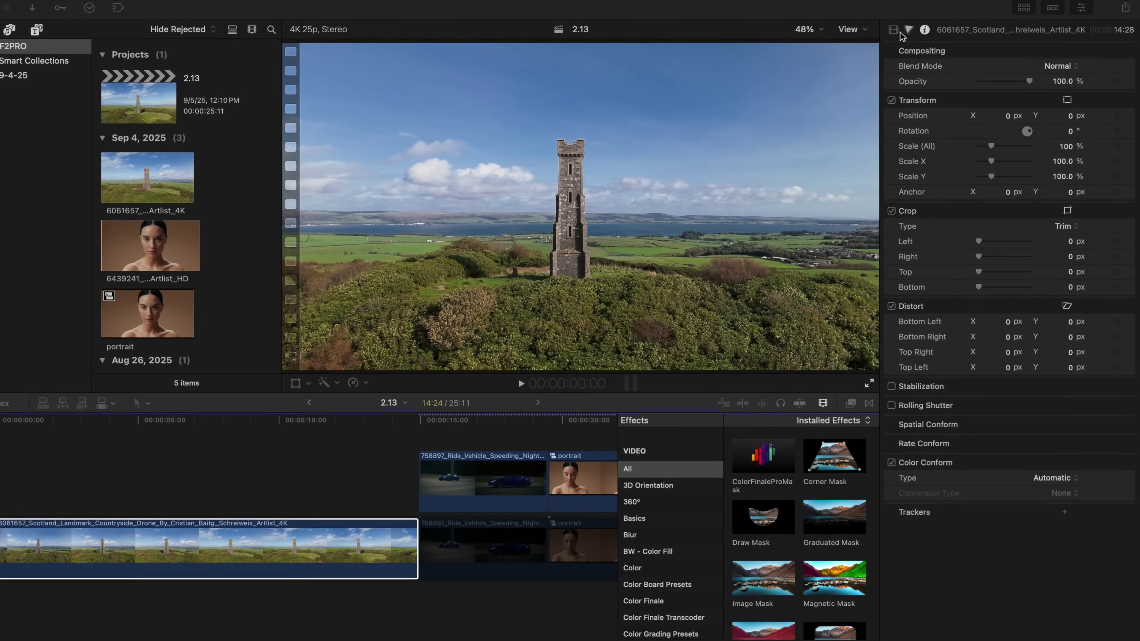
{"action": "left_click", "coordinate": [929, 28]}
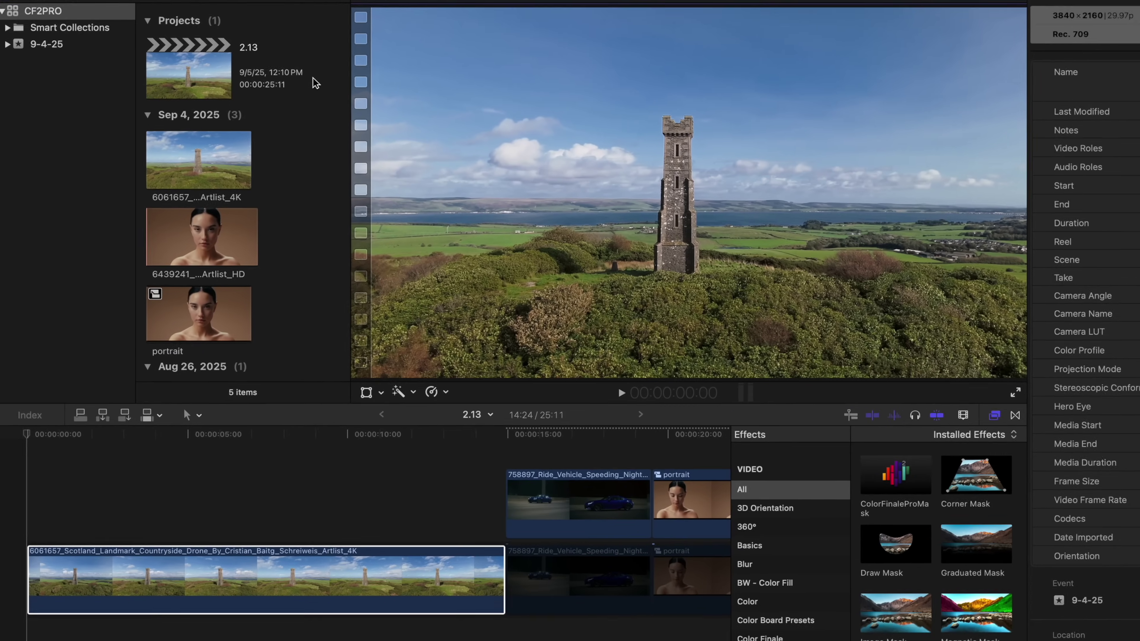
Make a 25p compound clip named 'tower' from the drone clip and delete the drone clip from the timeline
{"action": "right_click", "coordinate": [202, 181]}
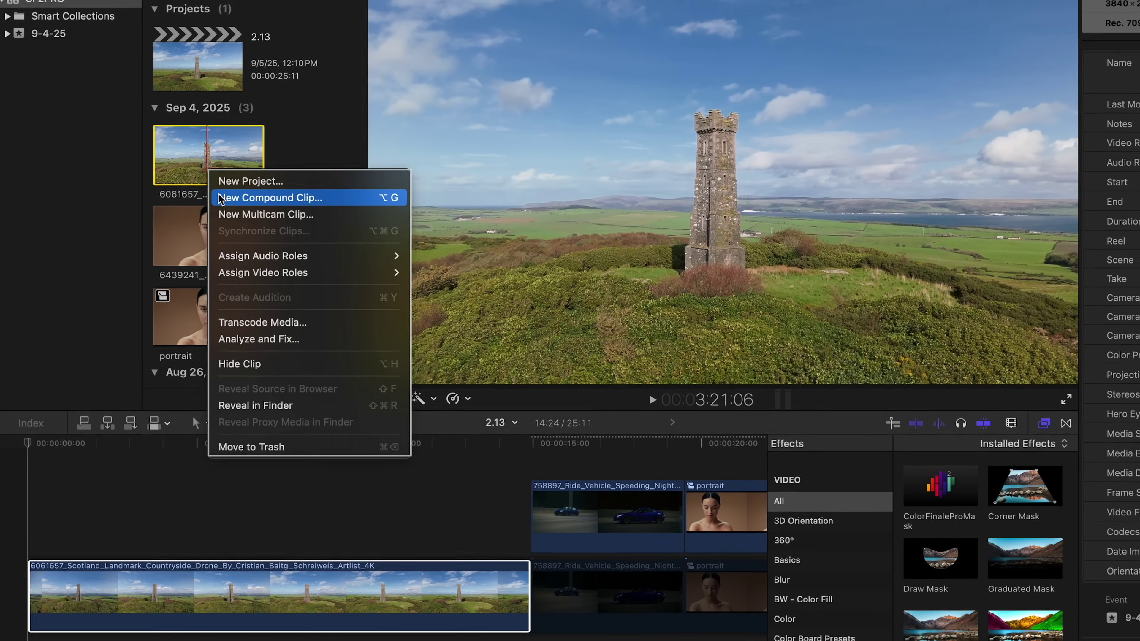
{"action": "left_click", "coordinate": [252, 195]}
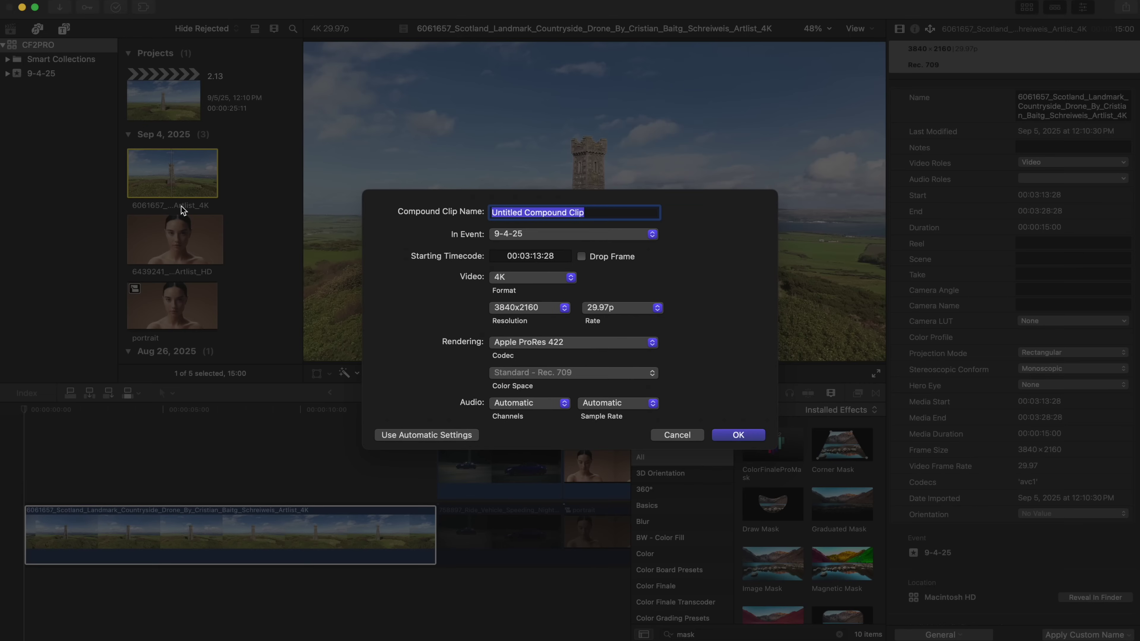
{"action": "type", "text": "tower"}
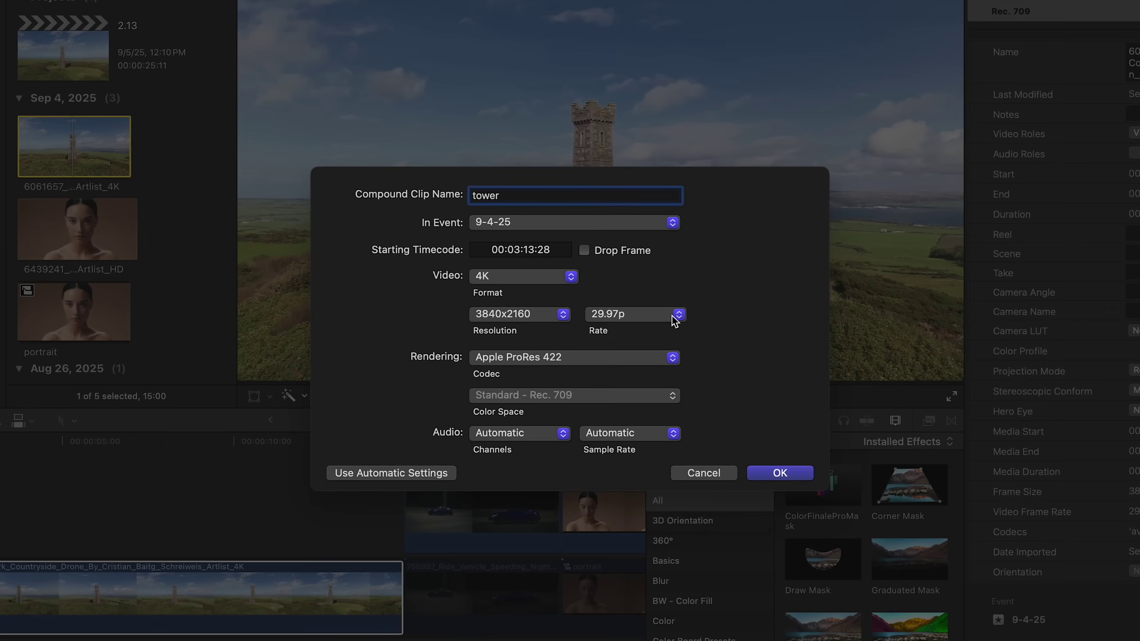
{"action": "left_click", "coordinate": [653, 308]}
{"action": "left_click", "coordinate": [675, 299]}
{"action": "left_click", "coordinate": [774, 476]}
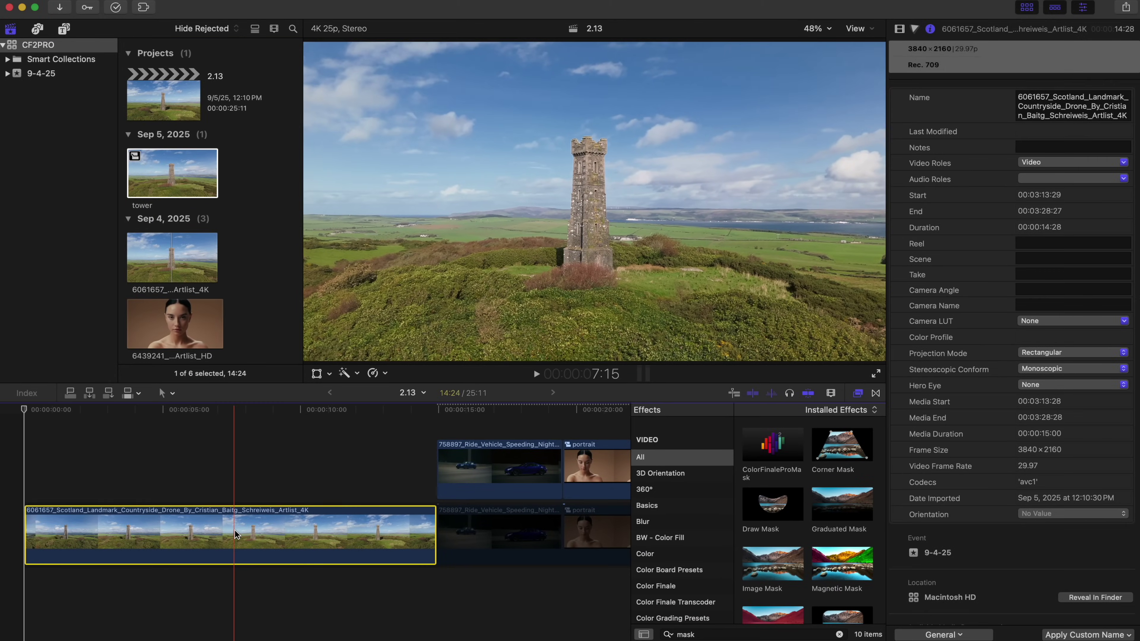
{"action": "key", "text": "BackSpace"}
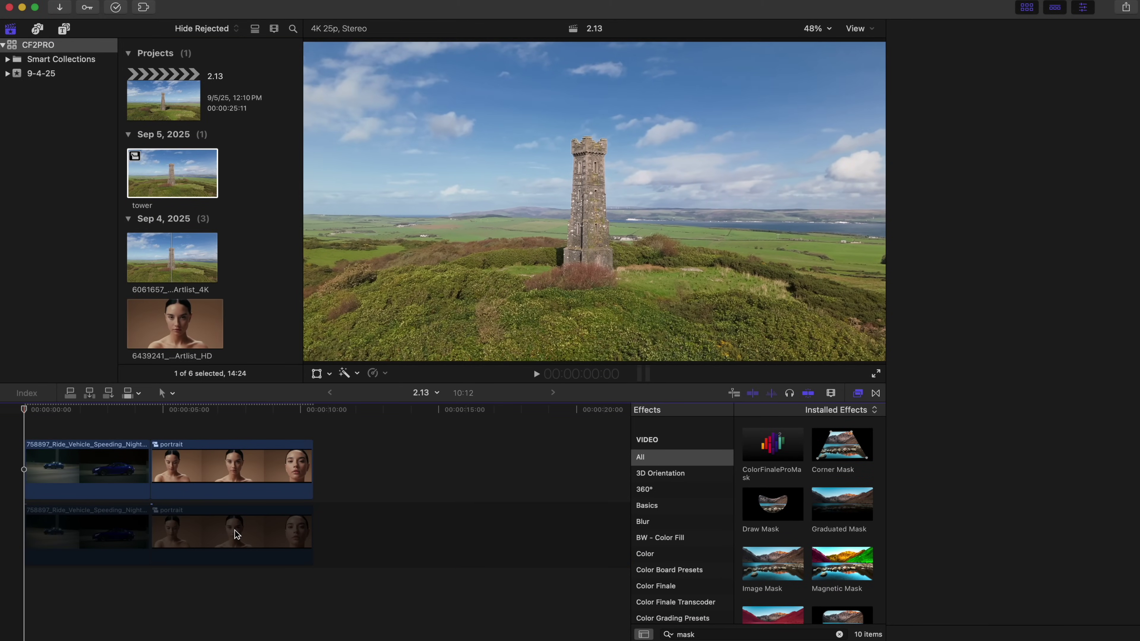
Insert the tower clip at the timeline start, copy it to the lane above, and disable the upper copy
{"action": "key", "text": "super+4"}
{"action": "key", "text": "w"}
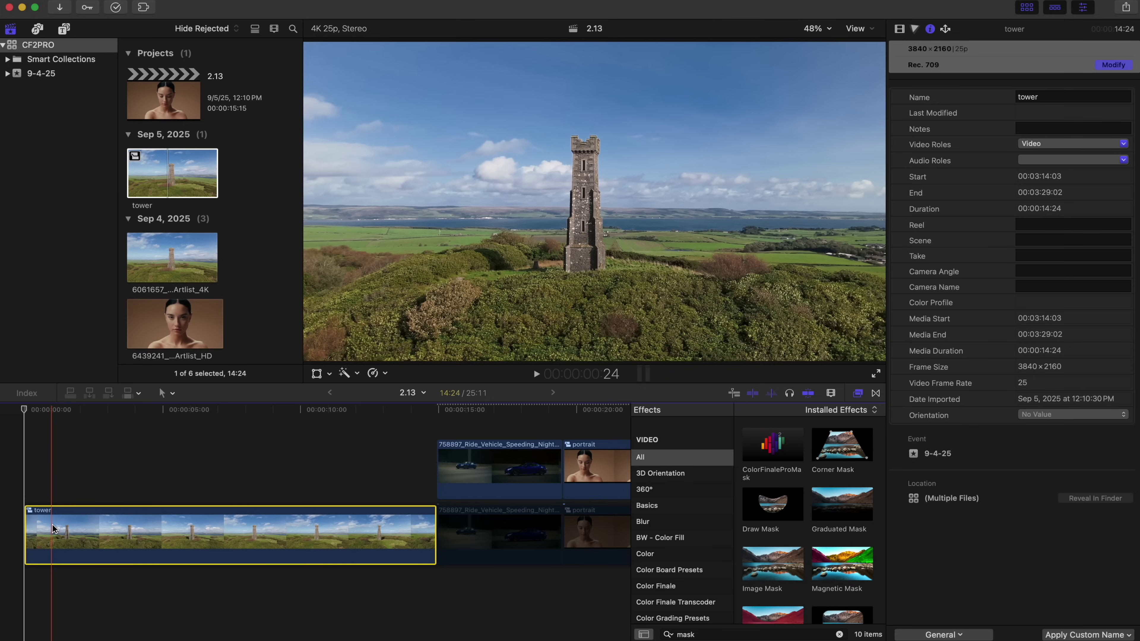
{"action": "left_click_drag", "start_coordinate": [53, 529], "coordinate": [52, 488]}
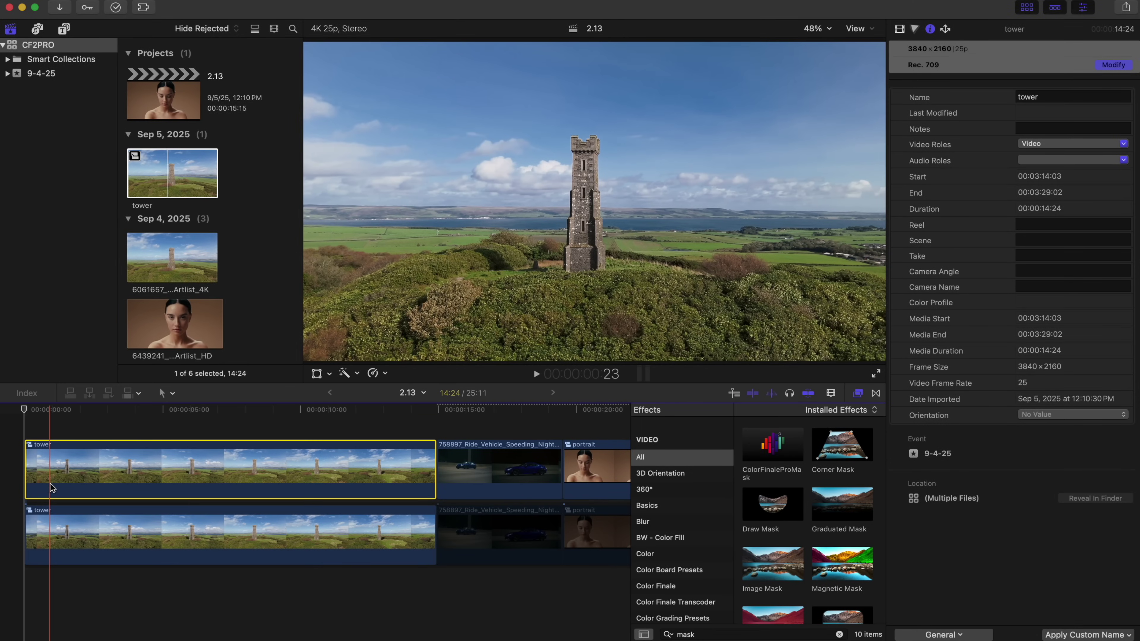
{"action": "key", "text": "v"}
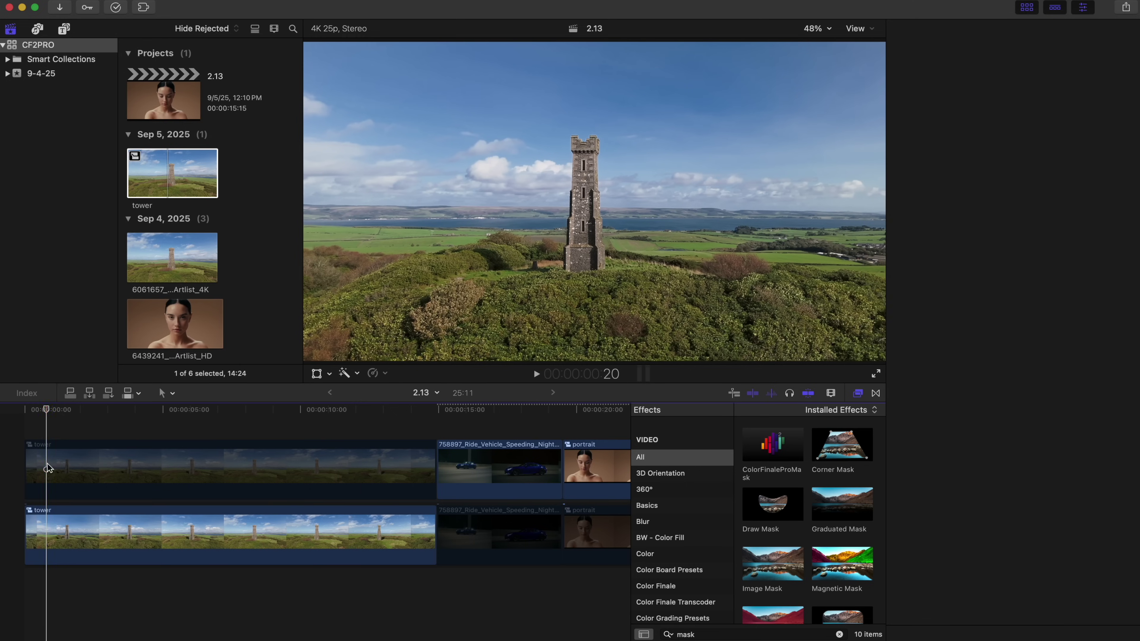
{"action": "left_click", "coordinate": [51, 537]}
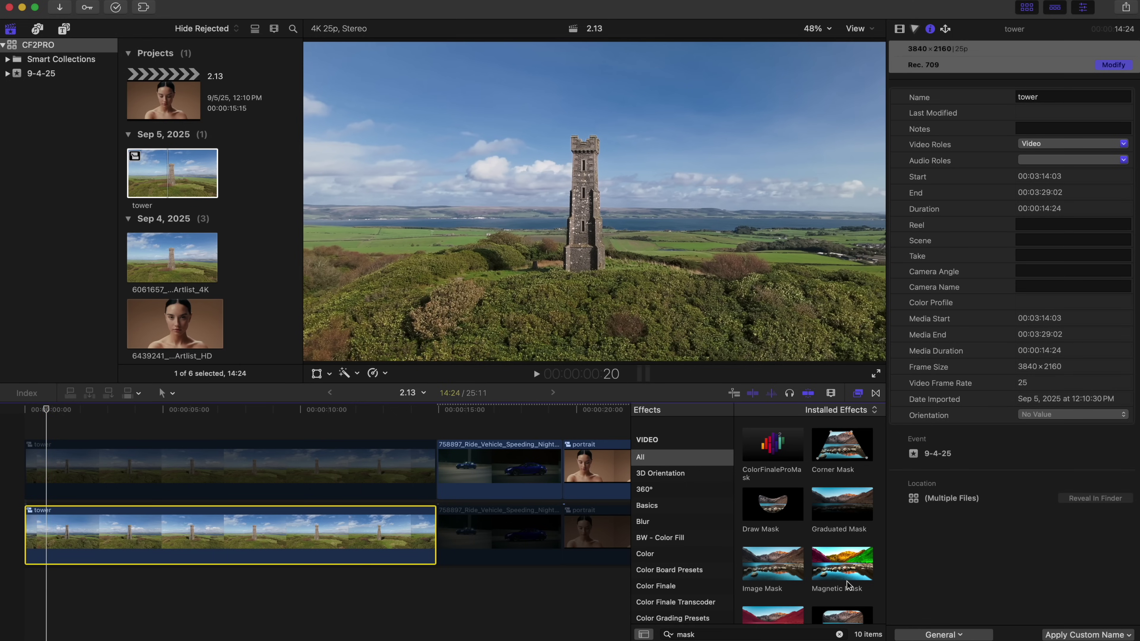
Put a Magnetic Mask on the lower tower clip with the tower as subject, analysed across the clip
{"action": "left_click_drag", "start_coordinate": [848, 585], "coordinate": [402, 553]}
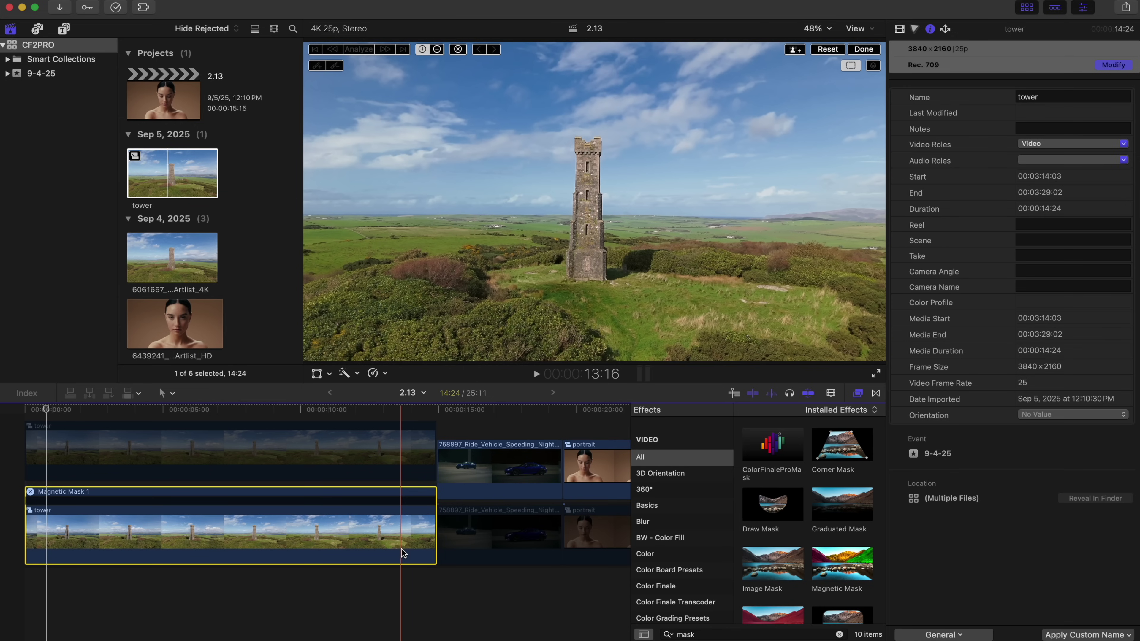
{"action": "left_click", "coordinate": [584, 247]}
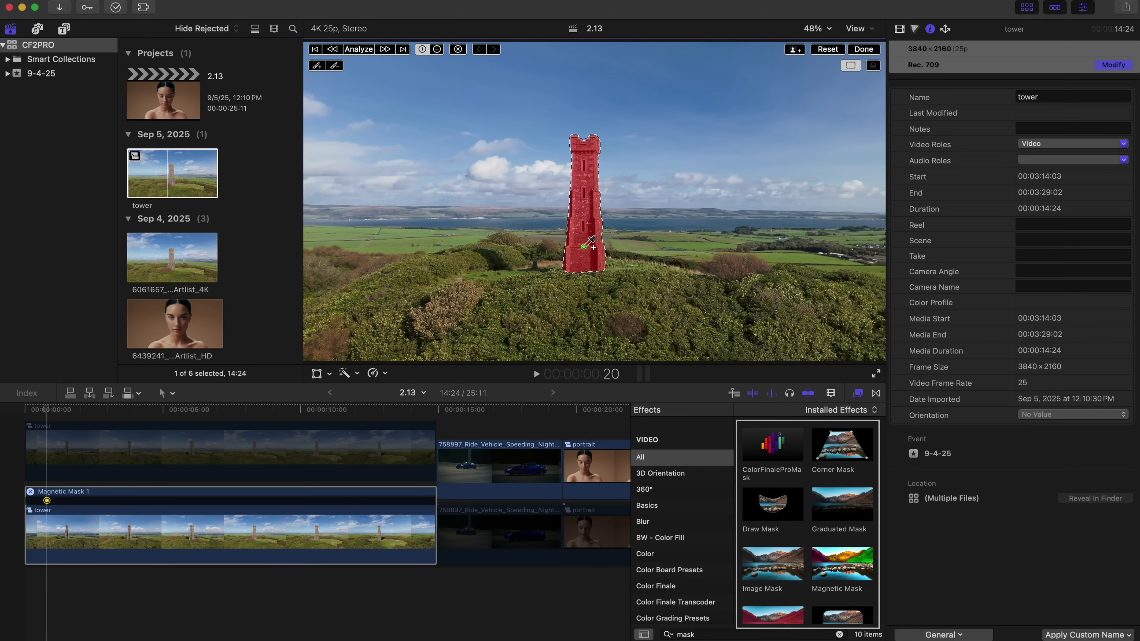
{"action": "left_click", "coordinate": [359, 49]}
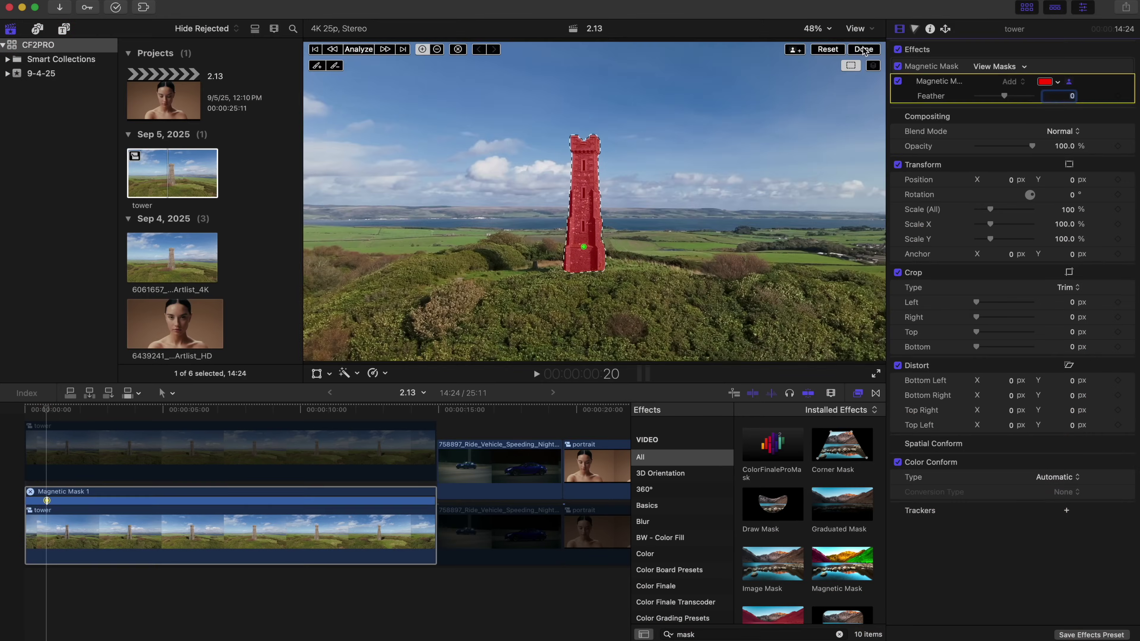
{"action": "left_click", "coordinate": [864, 49]}
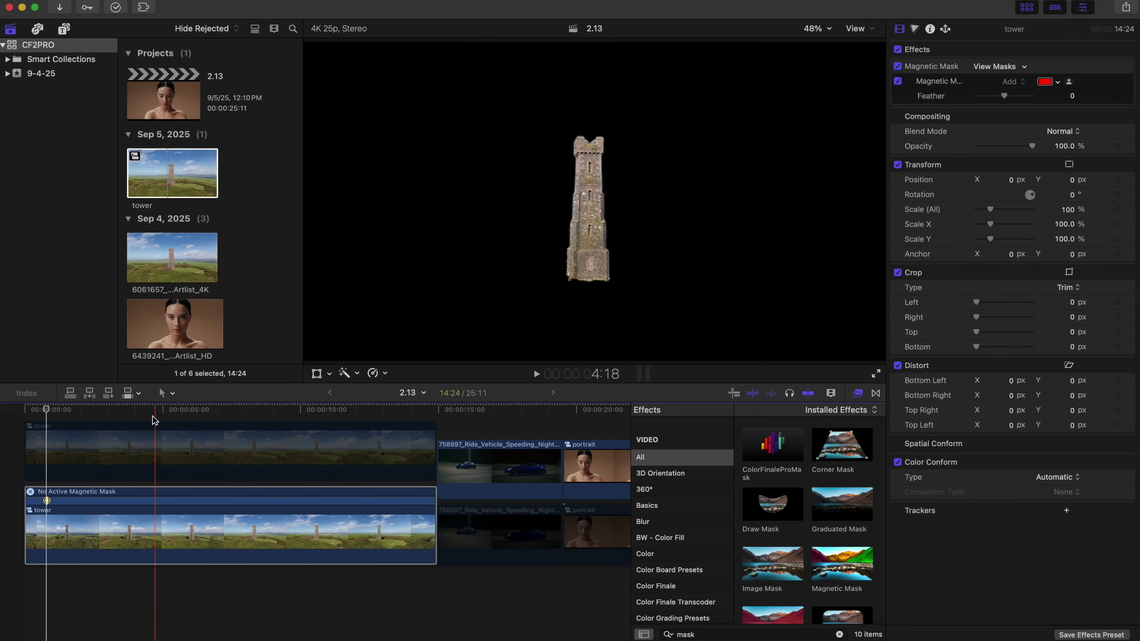
Apply ColorFinaleProMask to the upper tower clip, using the masked lower tower clip as drop zone
{"action": "left_click", "coordinate": [125, 424]}
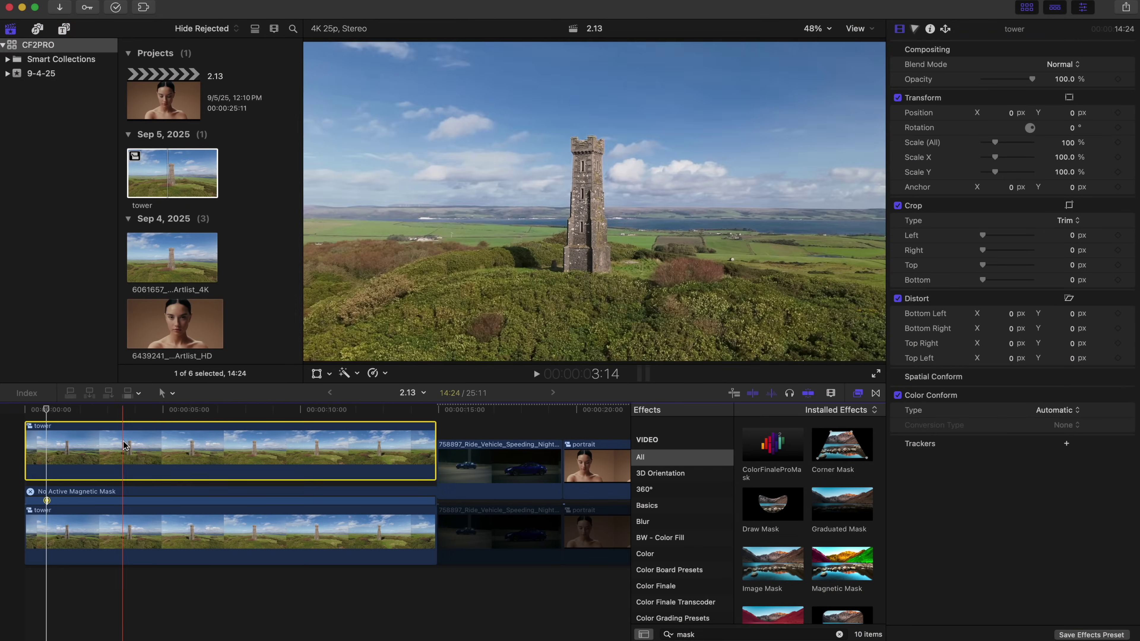
{"action": "double_click", "coordinate": [762, 437]}
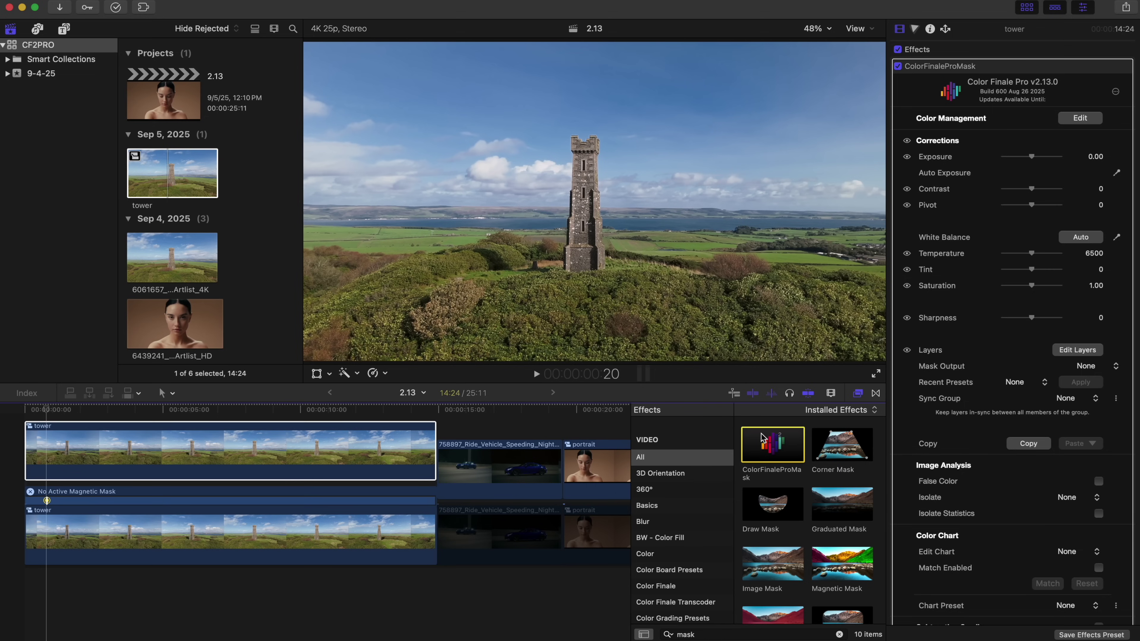
{"action": "scroll", "coordinate": [1122, 331], "scroll_direction": "down", "scroll_amount": 10}
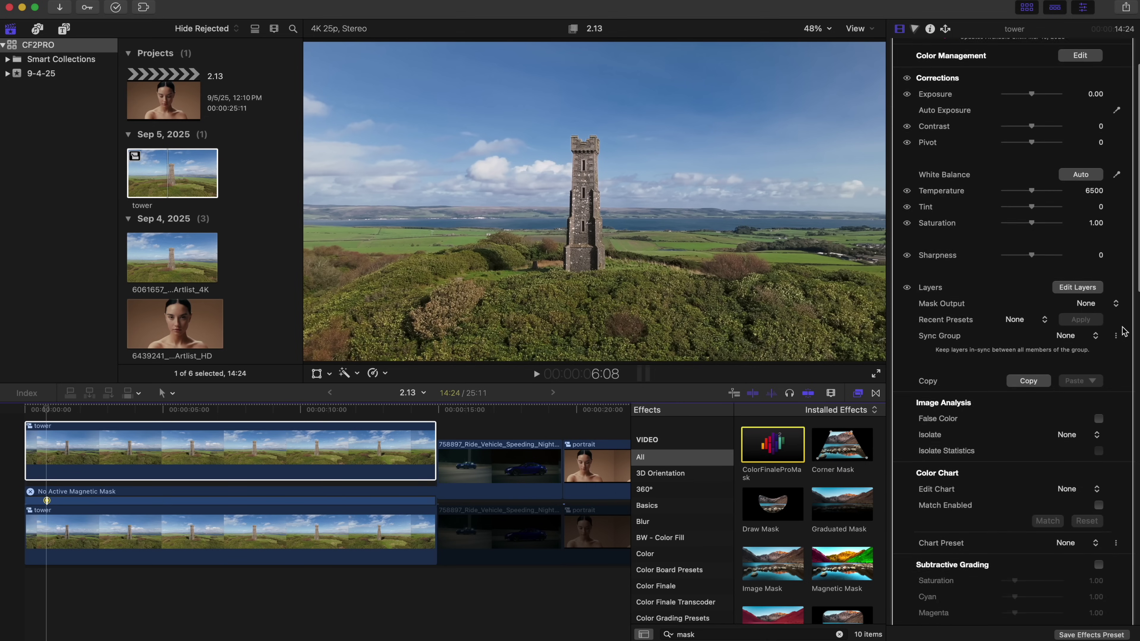
{"action": "scroll", "coordinate": [1123, 331], "scroll_direction": "down", "scroll_amount": 10}
{"action": "left_click", "coordinate": [1048, 514]}
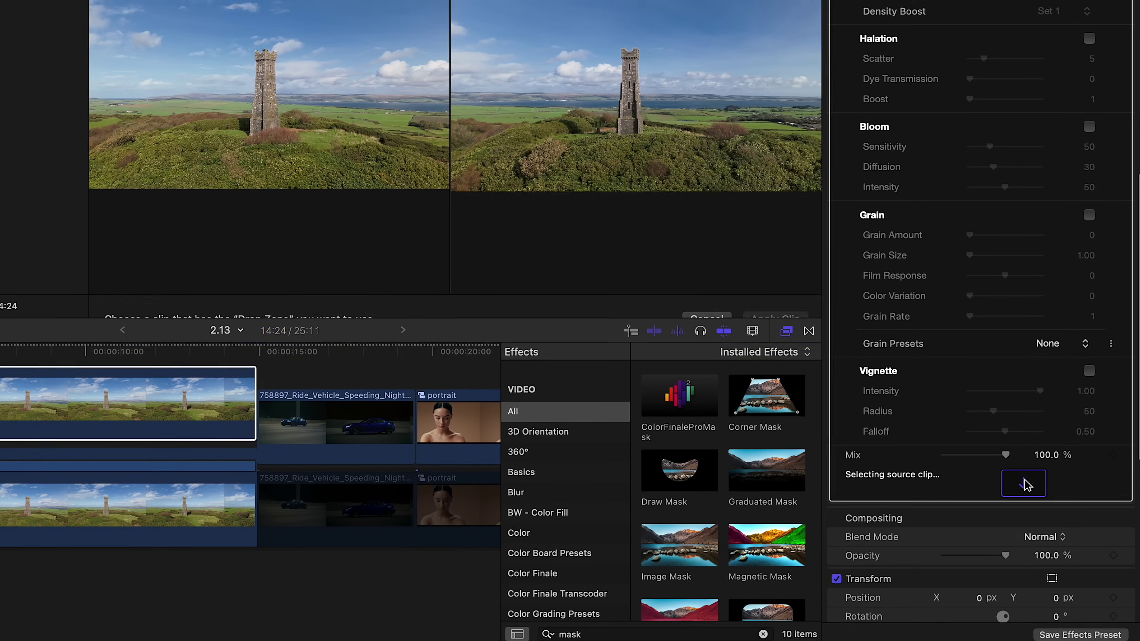
{"action": "left_click", "coordinate": [186, 500]}
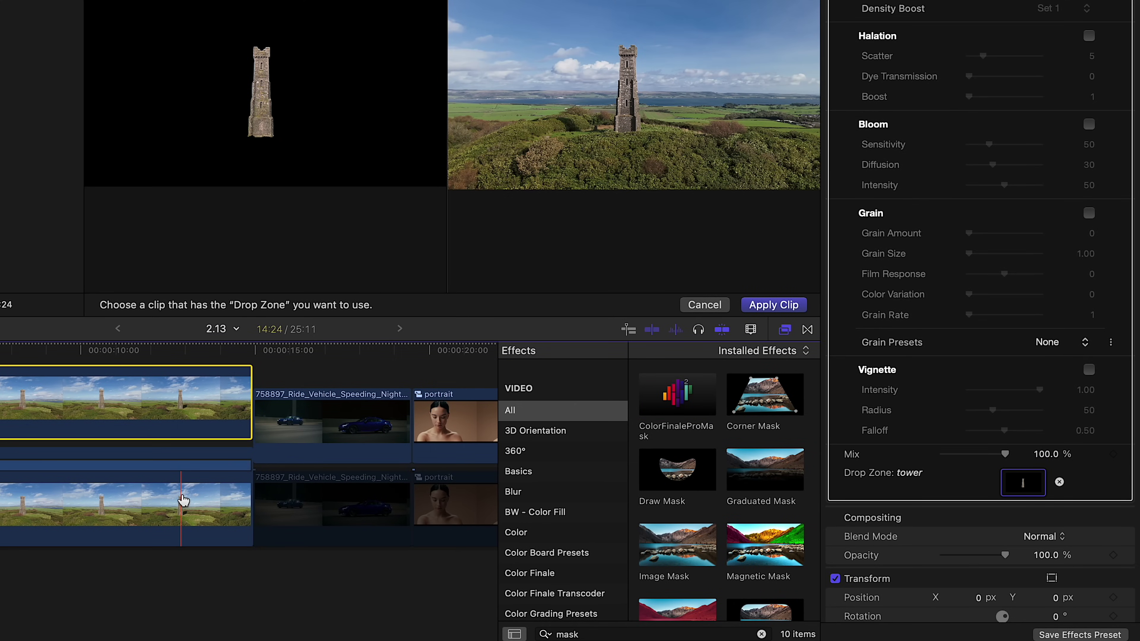
{"action": "left_click", "coordinate": [769, 305]}
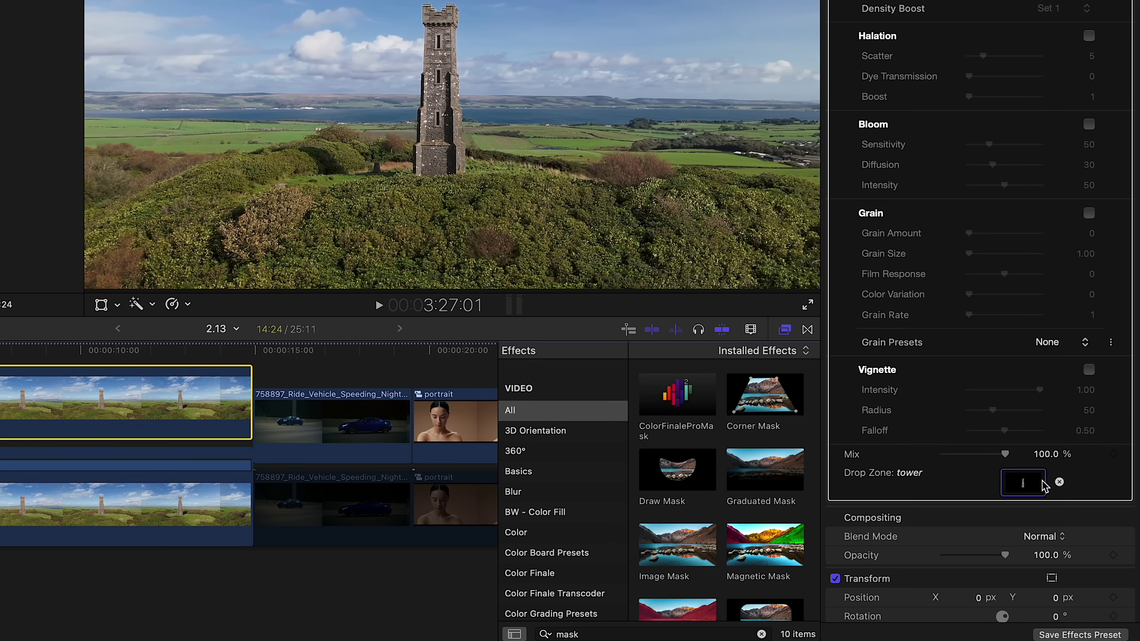
{"action": "scroll", "coordinate": [1049, 482], "scroll_direction": "up", "scroll_amount": 20}
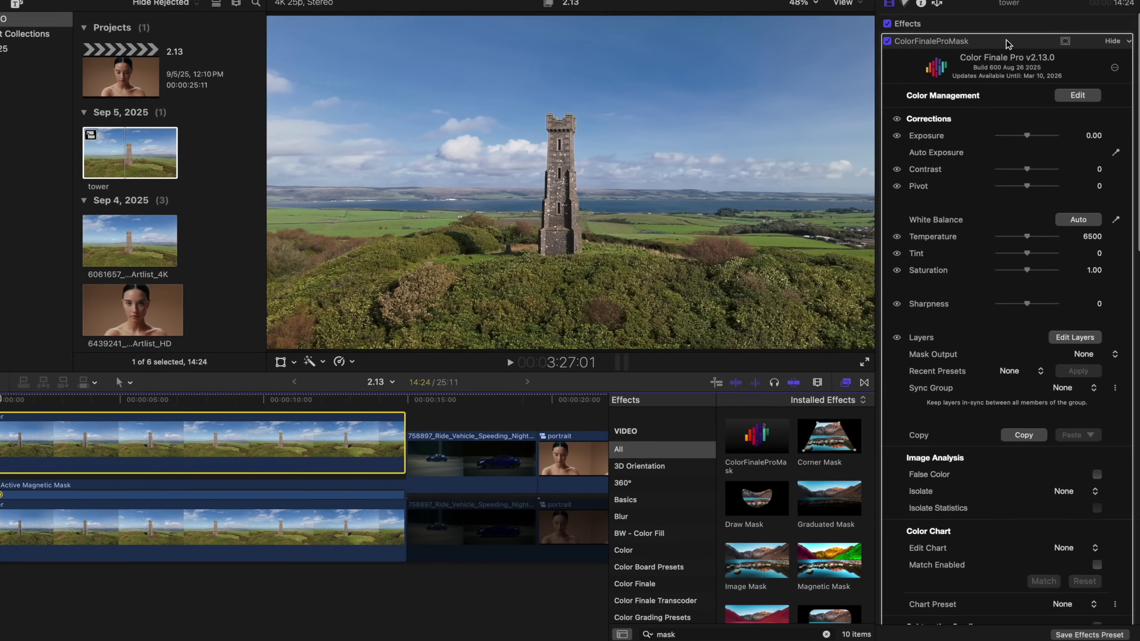
Add a Color Wheels layer in the Color Finale editor and raise Gain Master to 0.22
{"action": "left_click", "coordinate": [1006, 43]}
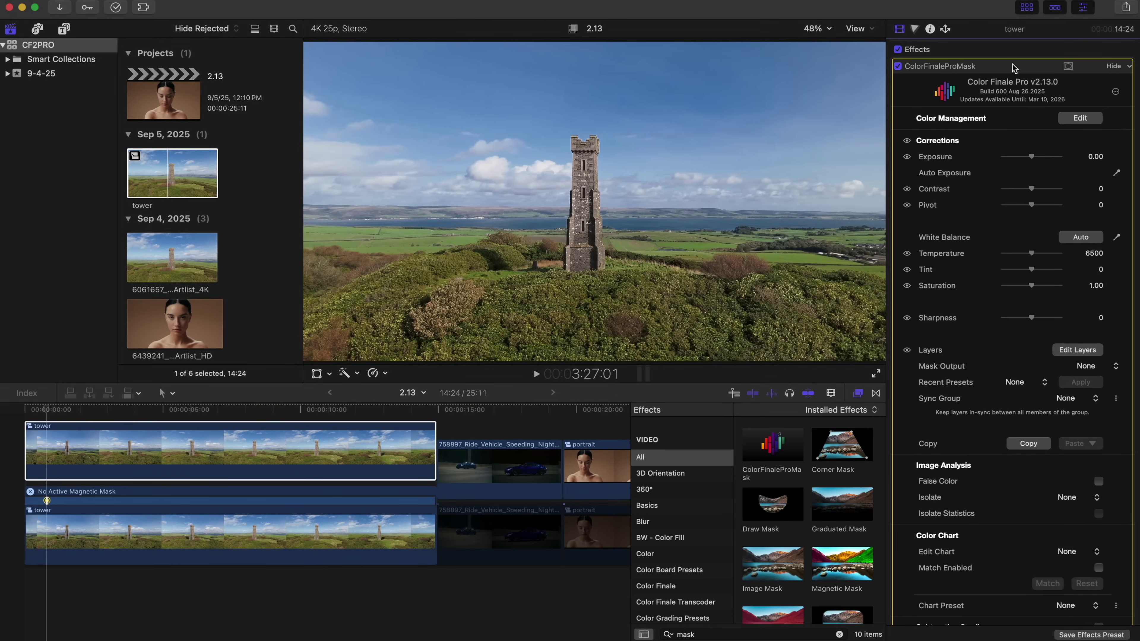
{"action": "left_click", "coordinate": [1077, 350]}
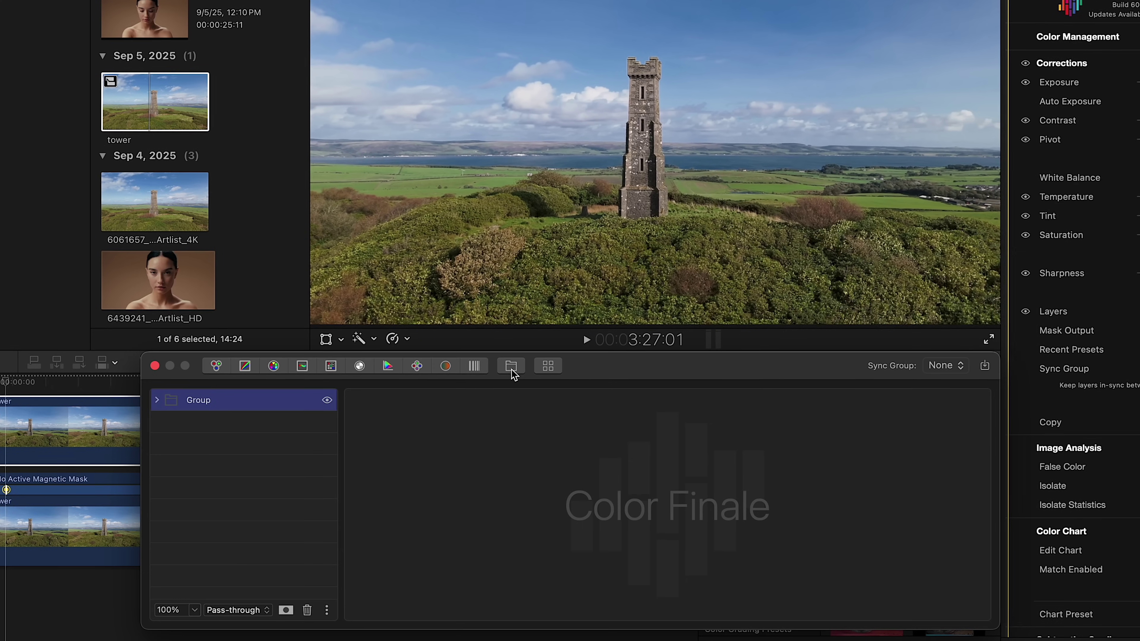
{"action": "left_click", "coordinate": [216, 366]}
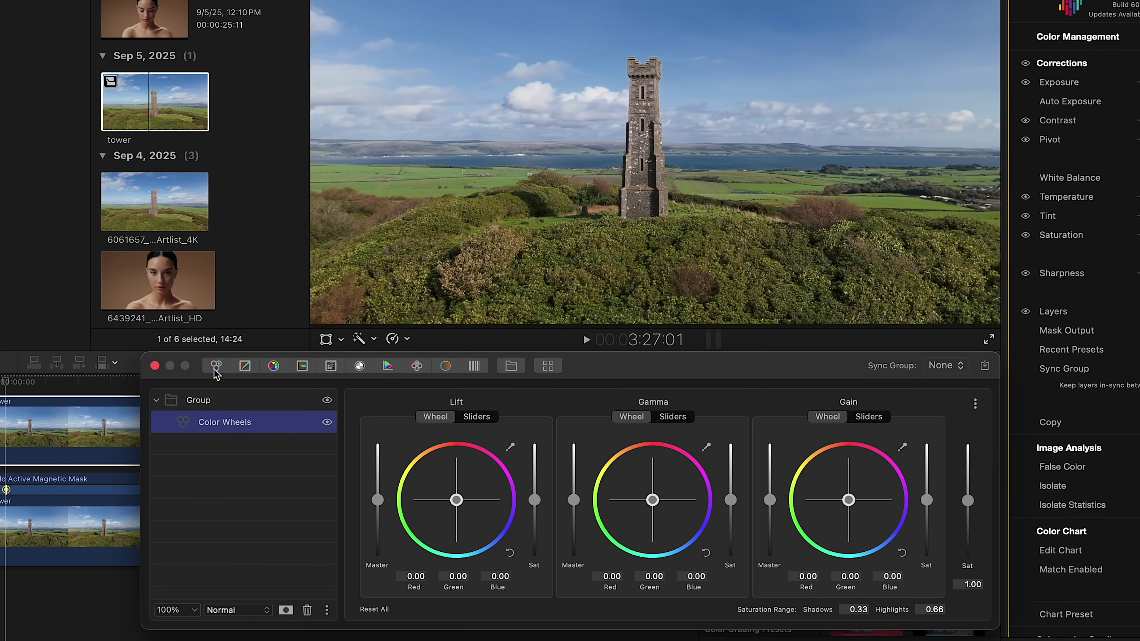
{"action": "left_click_drag", "start_coordinate": [770, 502], "coordinate": [771, 490]}
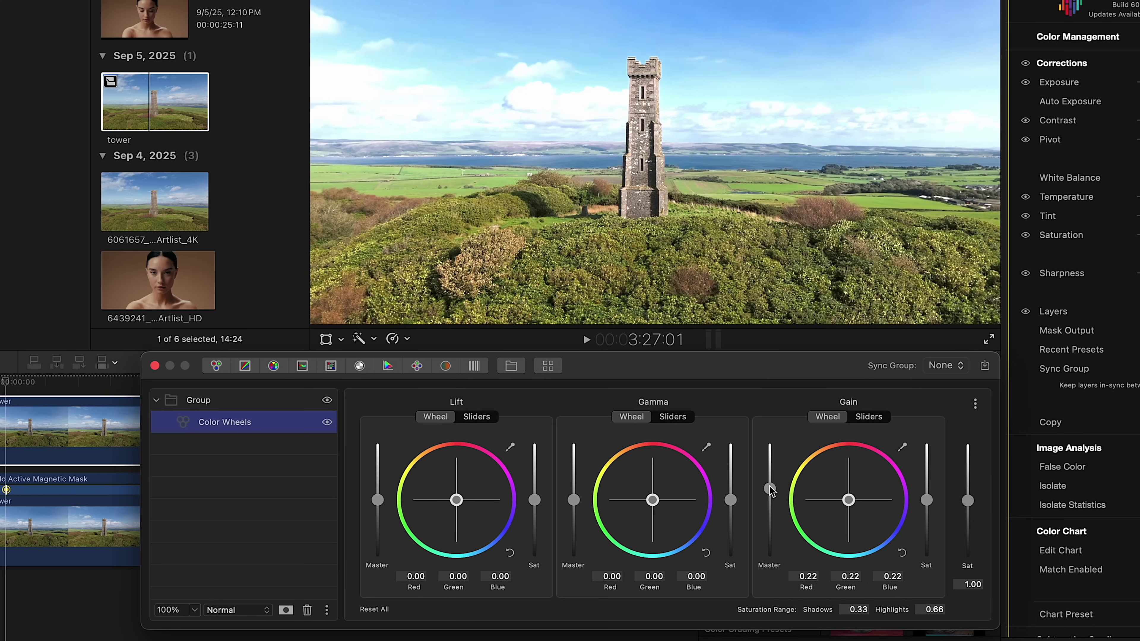
{"action": "left_click", "coordinate": [276, 402]}
Add an FCP Mask to the group and try the Contour mask type
{"action": "left_click", "coordinate": [286, 610]}
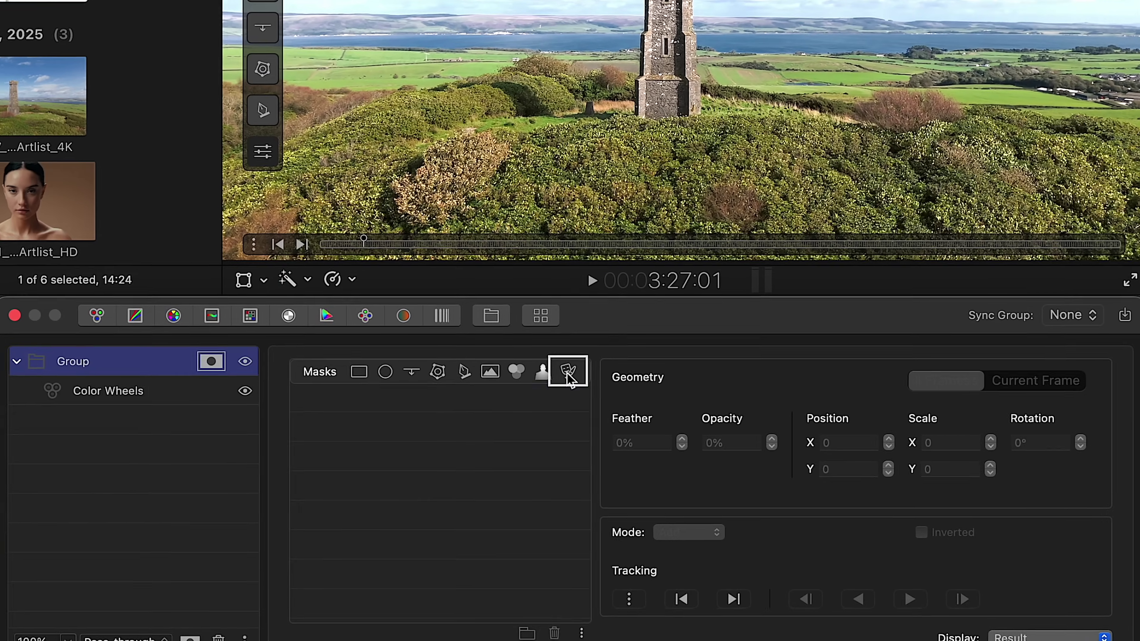
{"action": "left_click", "coordinate": [568, 372]}
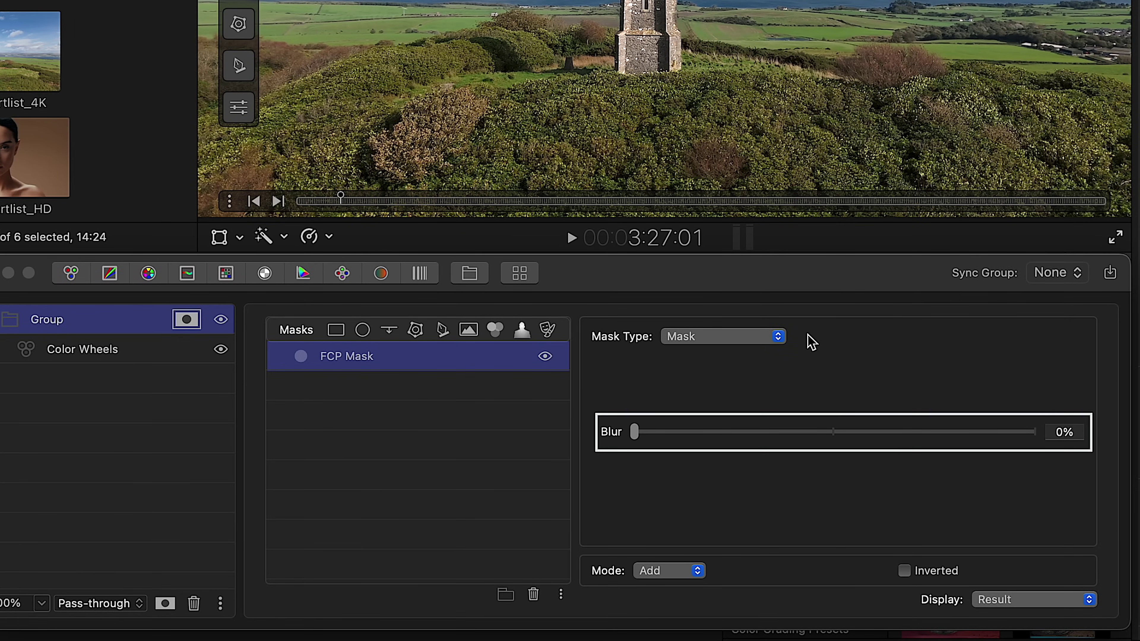
{"action": "left_click", "coordinate": [775, 338]}
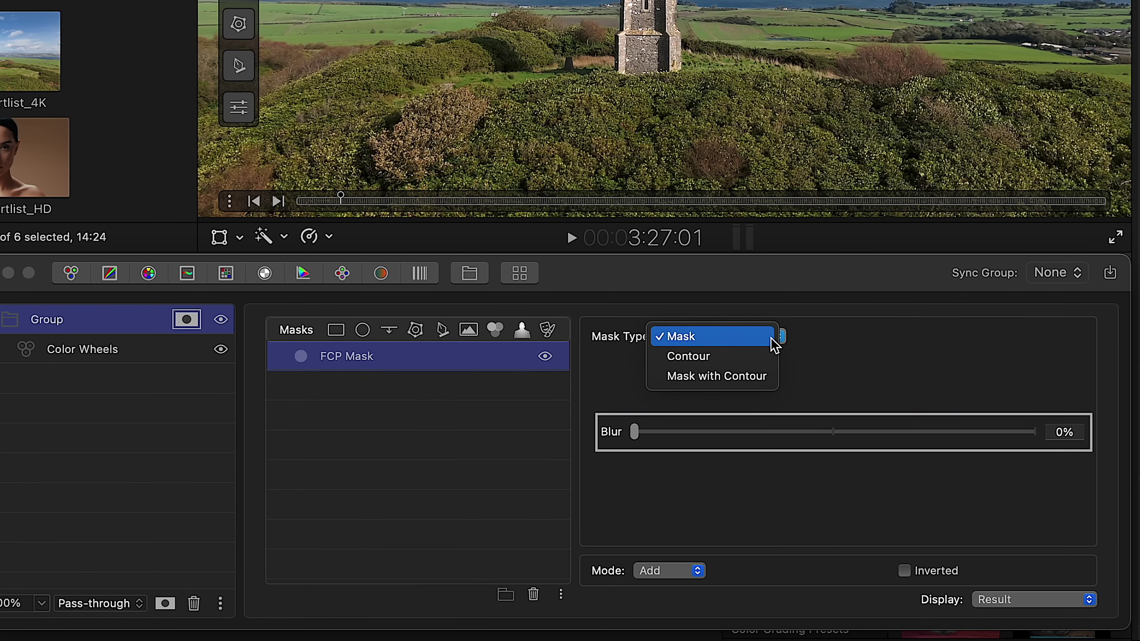
{"action": "left_click", "coordinate": [766, 355]}
{"action": "left_click", "coordinate": [731, 415]}
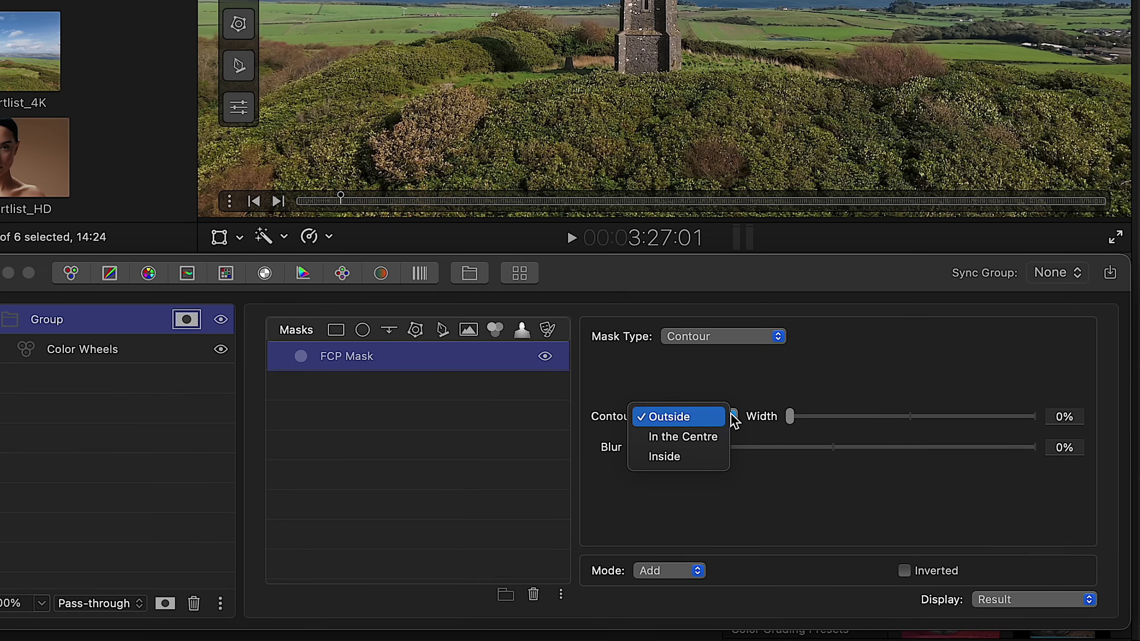
{"action": "left_click", "coordinate": [780, 336]}
Try Mask with Contour, then set the mask type back to plain Mask
{"action": "left_click", "coordinate": [781, 338]}
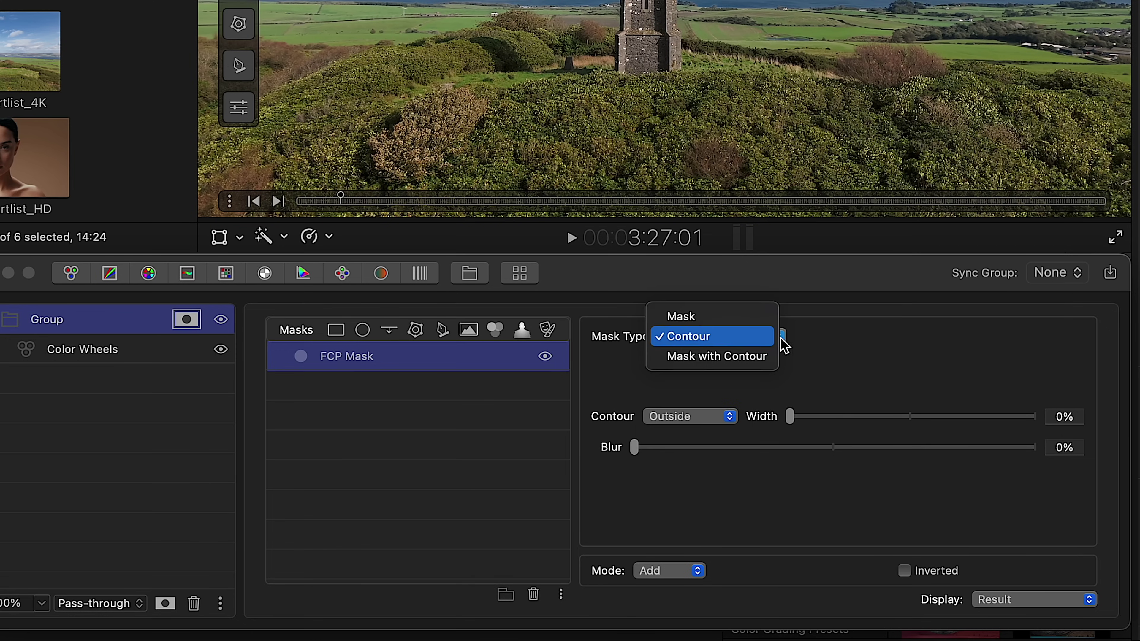
{"action": "left_click", "coordinate": [763, 355]}
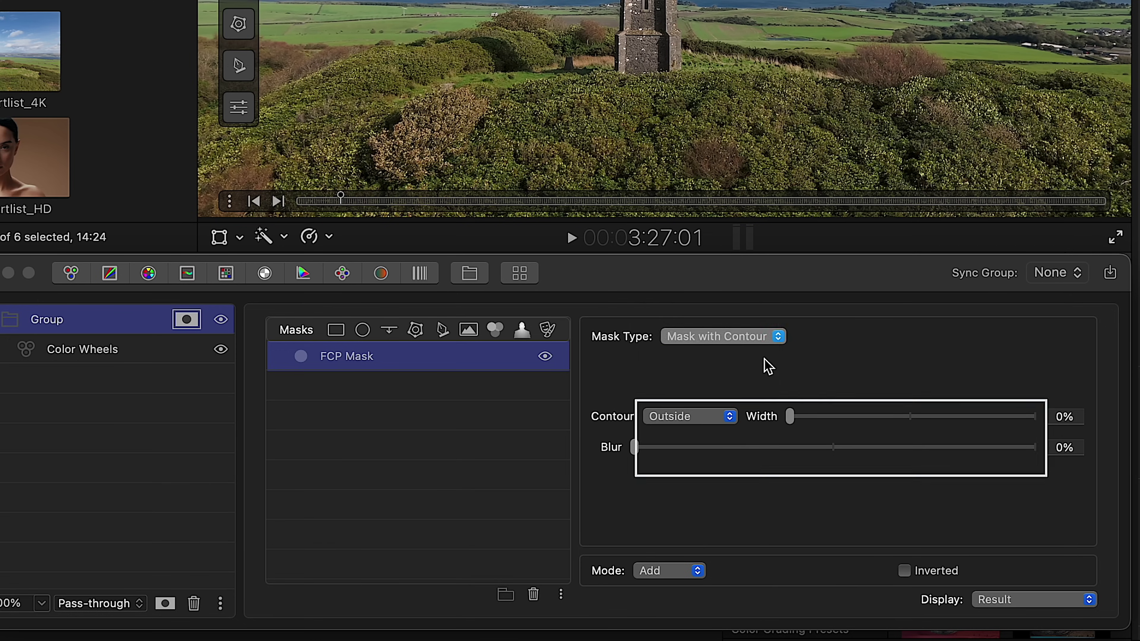
{"action": "left_click", "coordinate": [730, 417]}
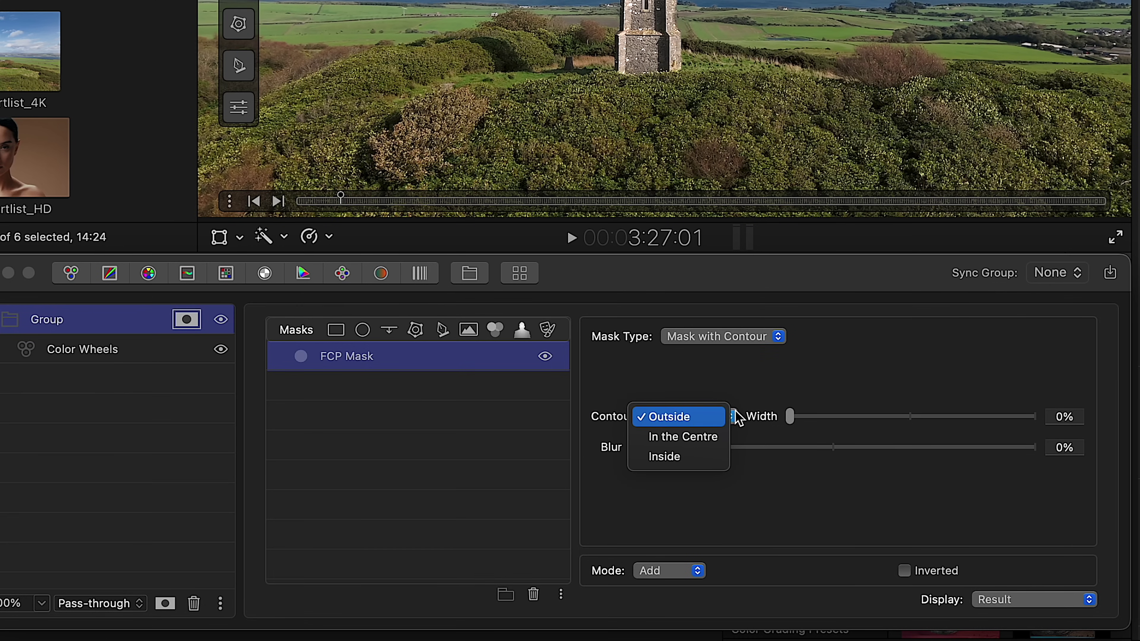
{"action": "left_click", "coordinate": [784, 344]}
{"action": "left_click", "coordinate": [783, 344]}
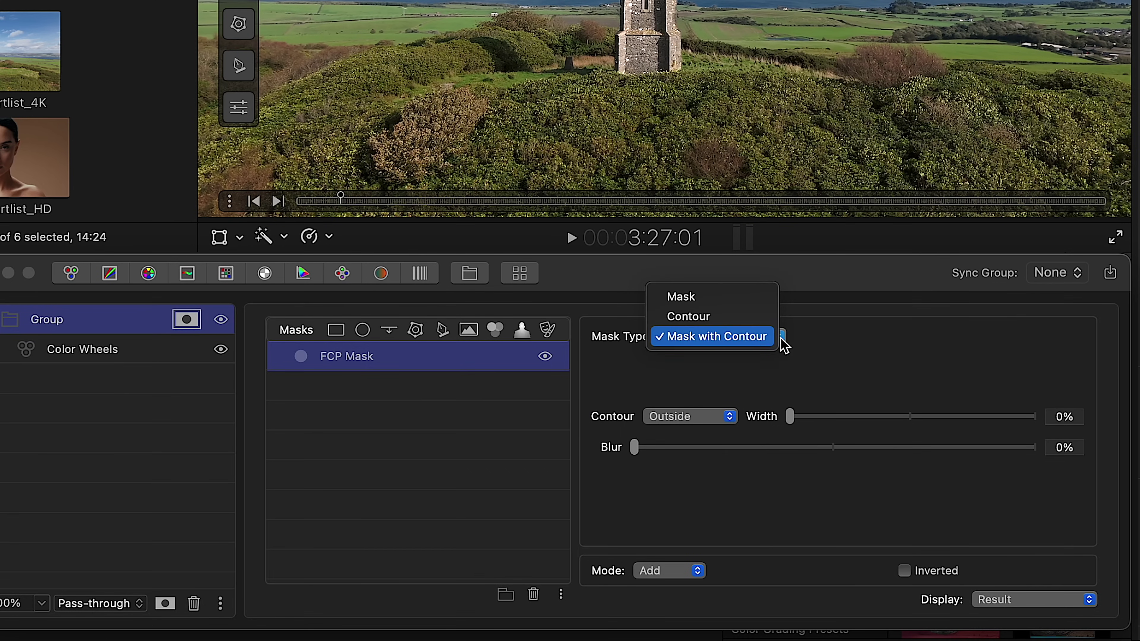
{"action": "left_click", "coordinate": [763, 298]}
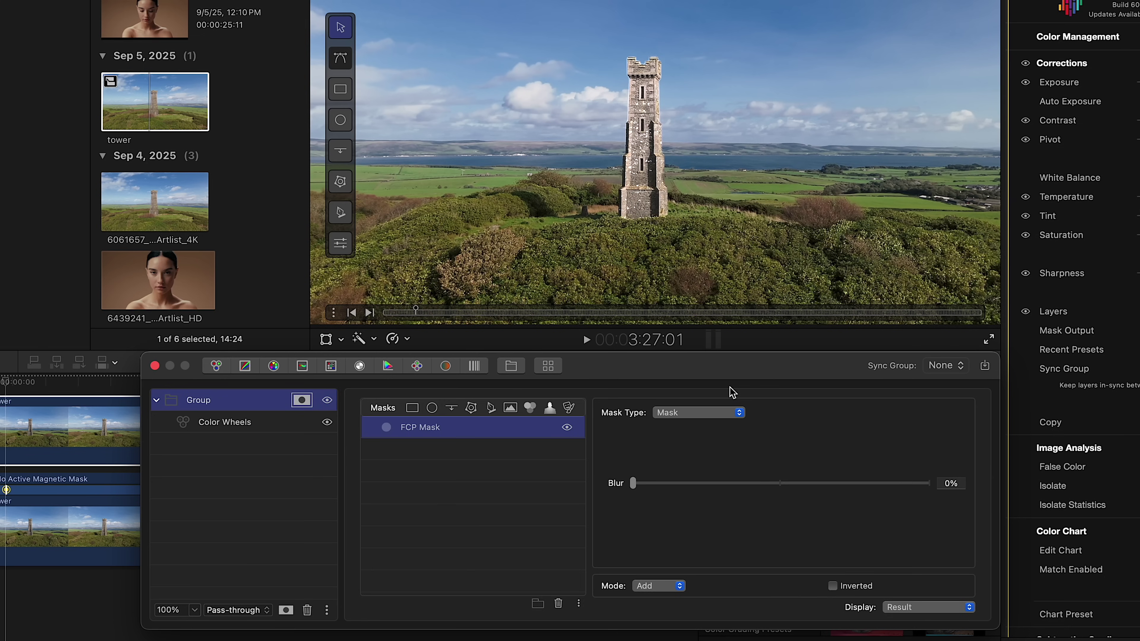
Add an Edge mask rotated vertically through the tower (89°), set to Subtract, then switch it off
{"action": "left_click", "coordinate": [452, 408]}
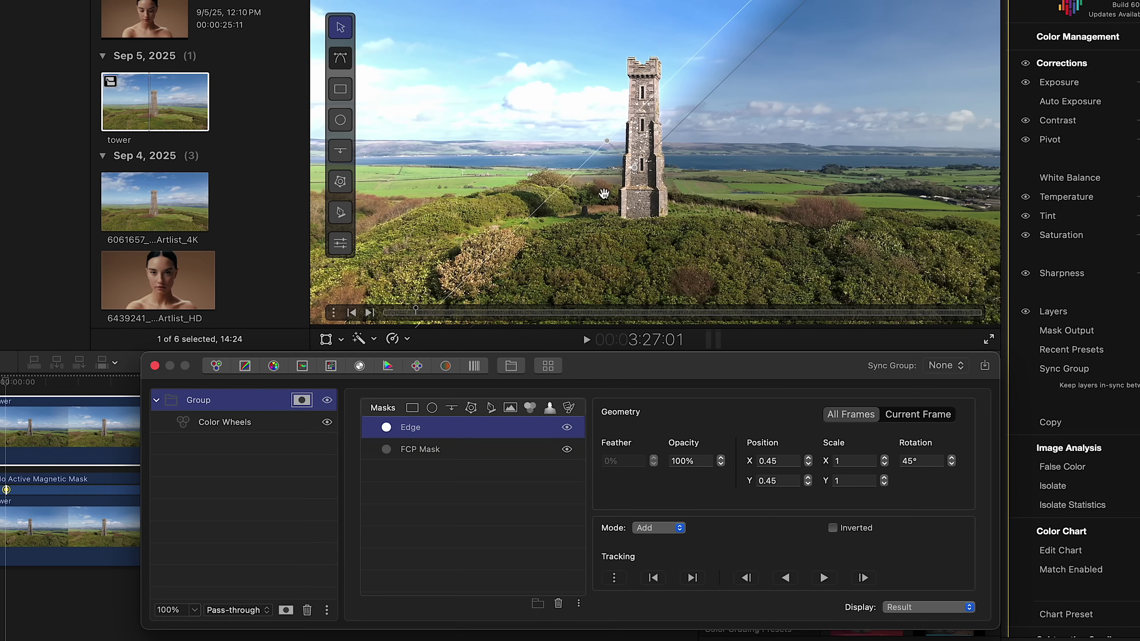
{"action": "left_click_drag", "start_coordinate": [608, 140], "coordinate": [634, 163]}
{"action": "left_click", "coordinate": [671, 528]}
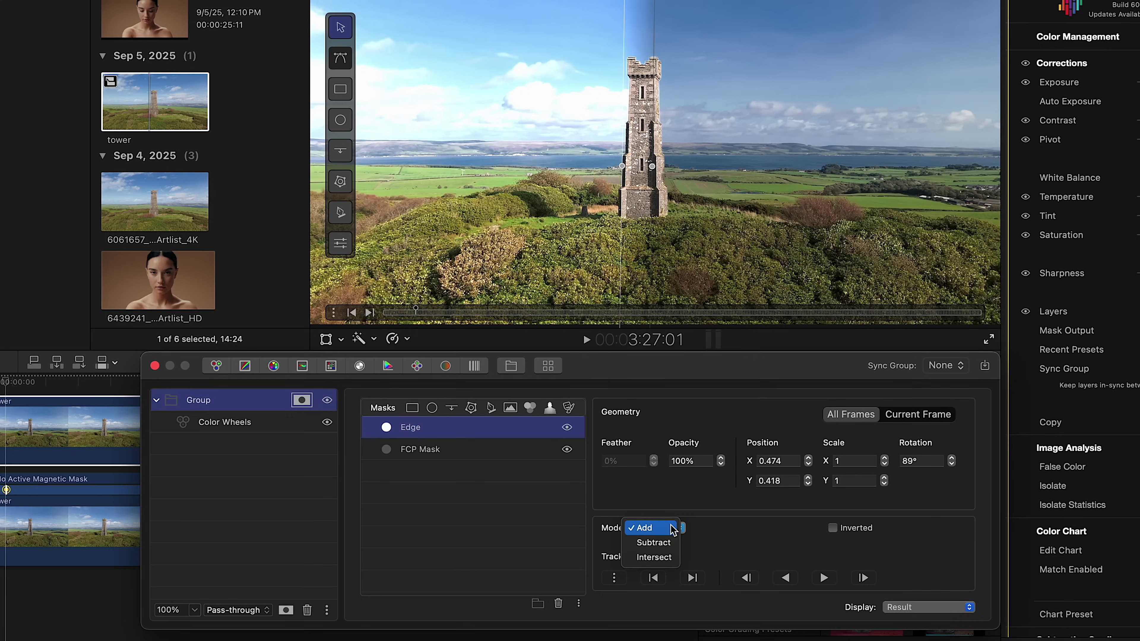
{"action": "left_click", "coordinate": [668, 543]}
{"action": "left_click_drag", "start_coordinate": [642, 184], "coordinate": [635, 186]}
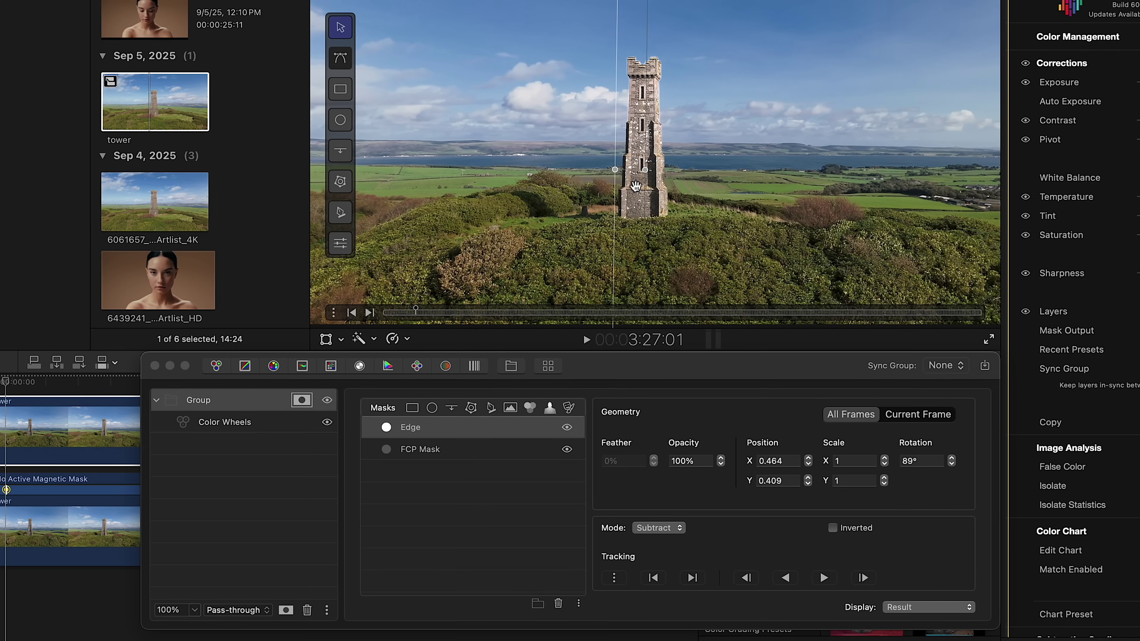
{"action": "left_click", "coordinate": [569, 428]}
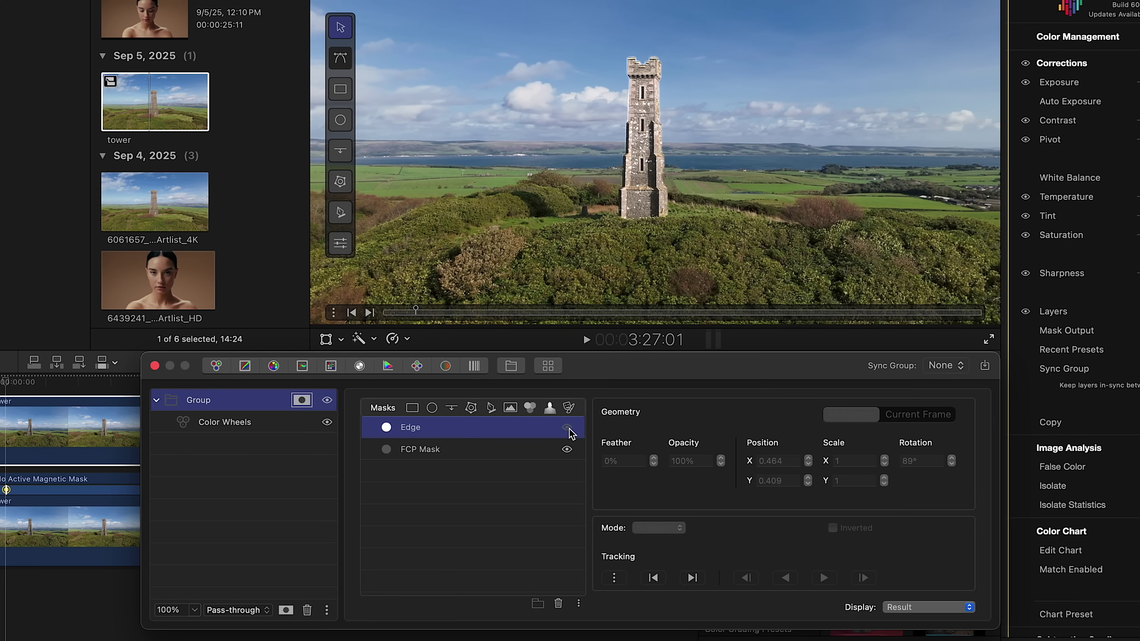
Add a second Color Wheels layer with Invert Parent Mask and lower its Gain to darken the landscape
{"action": "left_click", "coordinate": [217, 366]}
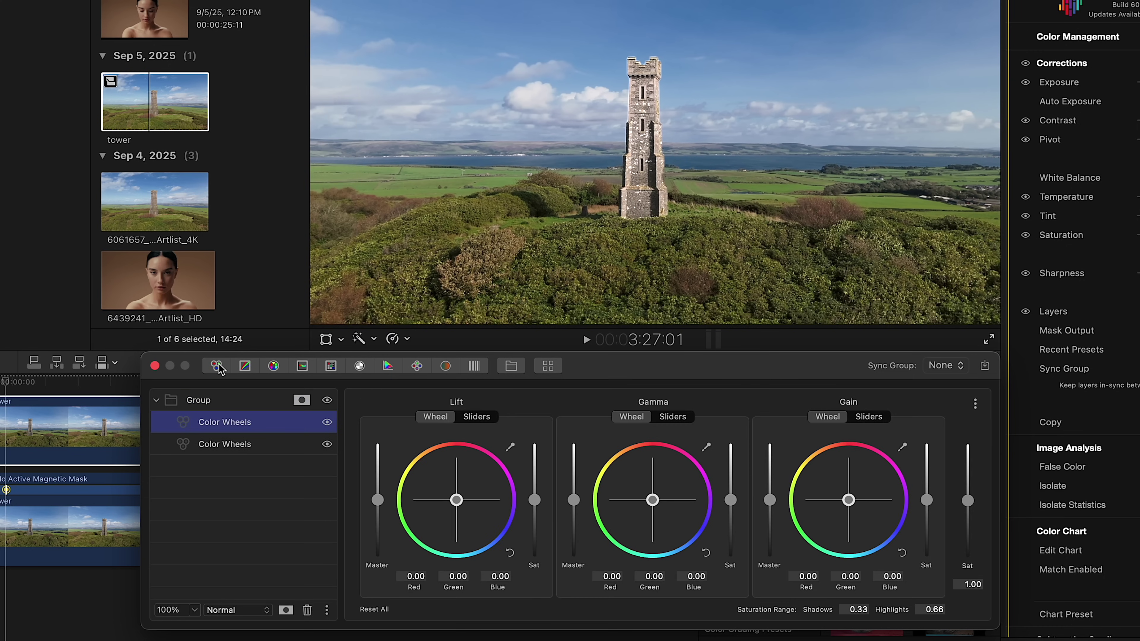
{"action": "right_click", "coordinate": [245, 422]}
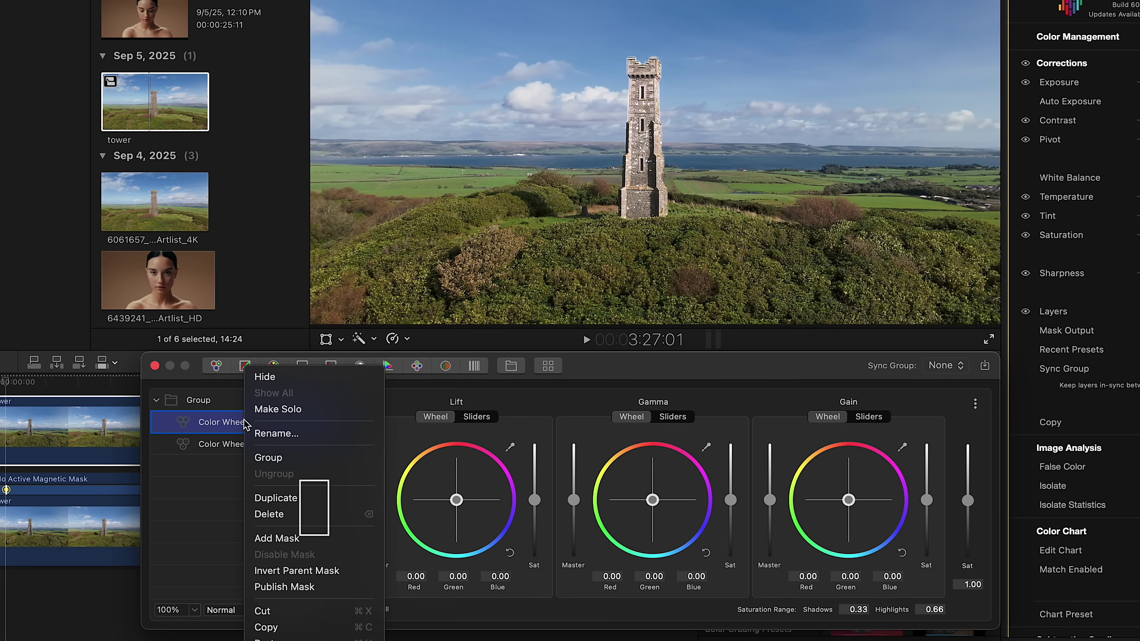
{"action": "left_click", "coordinate": [278, 570]}
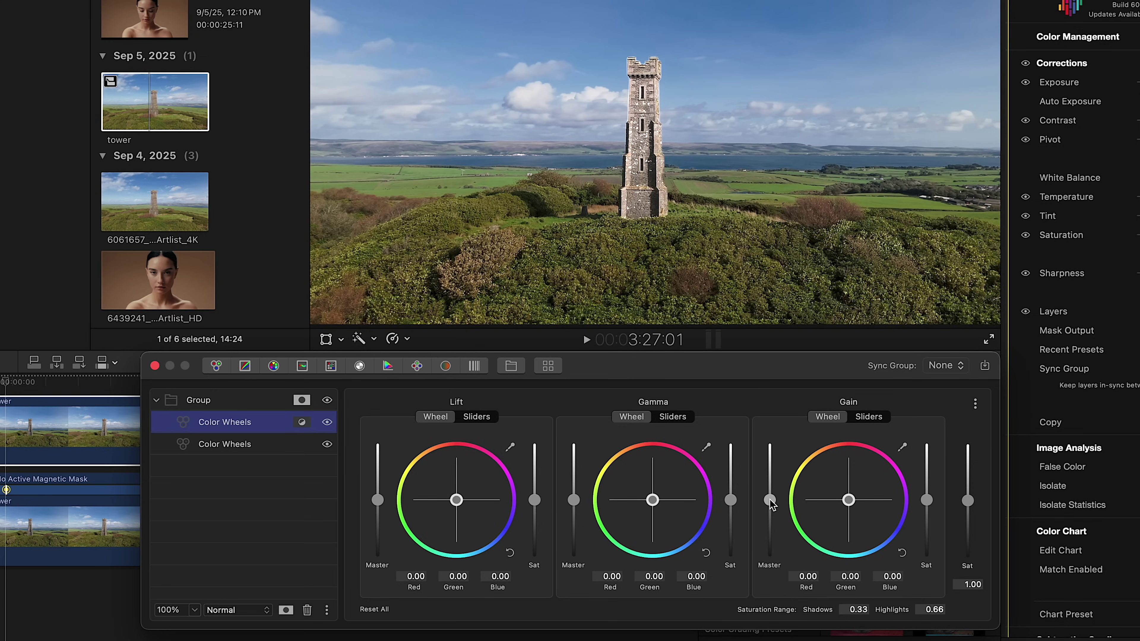
{"action": "left_click_drag", "start_coordinate": [770, 500], "coordinate": [771, 529]}
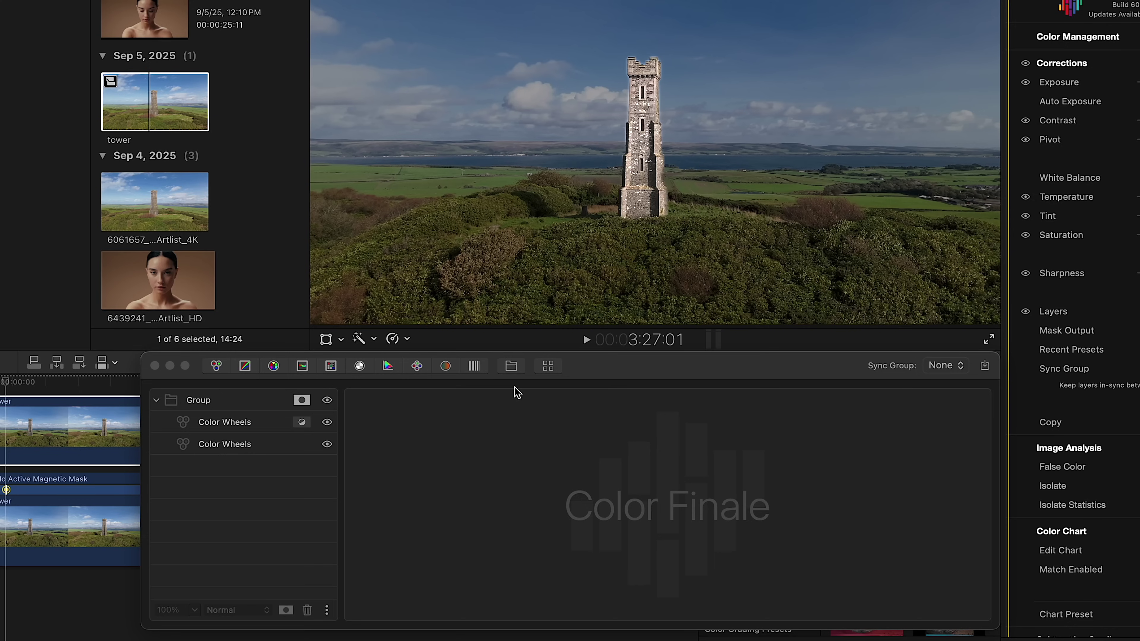
Add a new top group with a Color Wheels layer whose Lift, Gamma and Gain Masters are pushed to full white
{"action": "left_click", "coordinate": [510, 366]}
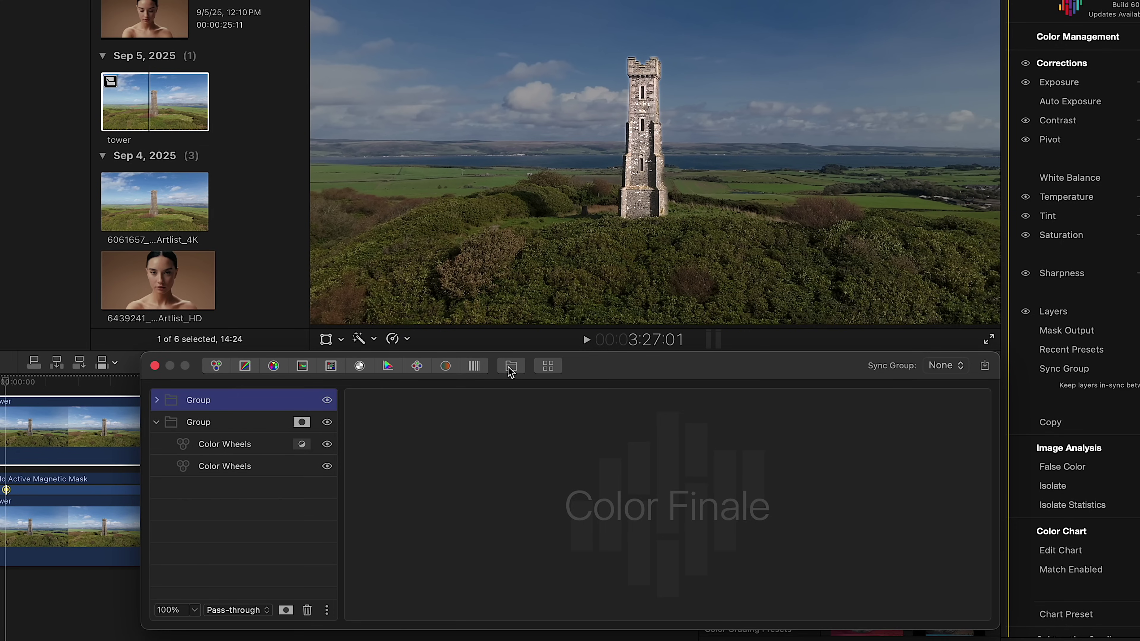
{"action": "left_click", "coordinate": [216, 366]}
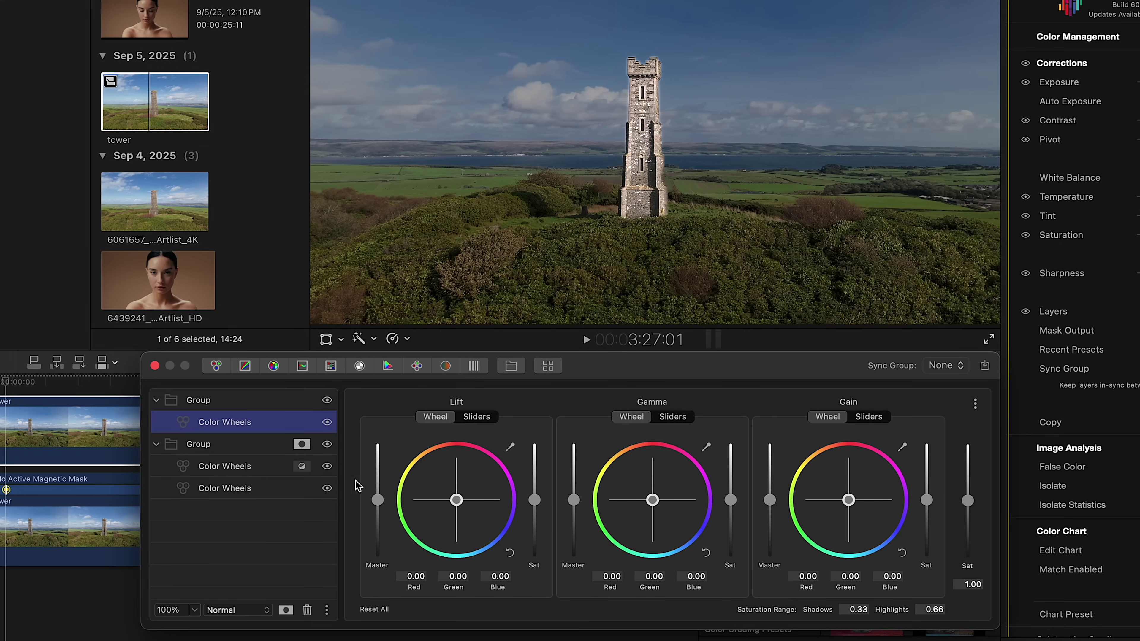
{"action": "left_click_drag", "start_coordinate": [378, 500], "coordinate": [378, 450]}
{"action": "left_click_drag", "start_coordinate": [574, 500], "coordinate": [575, 451]}
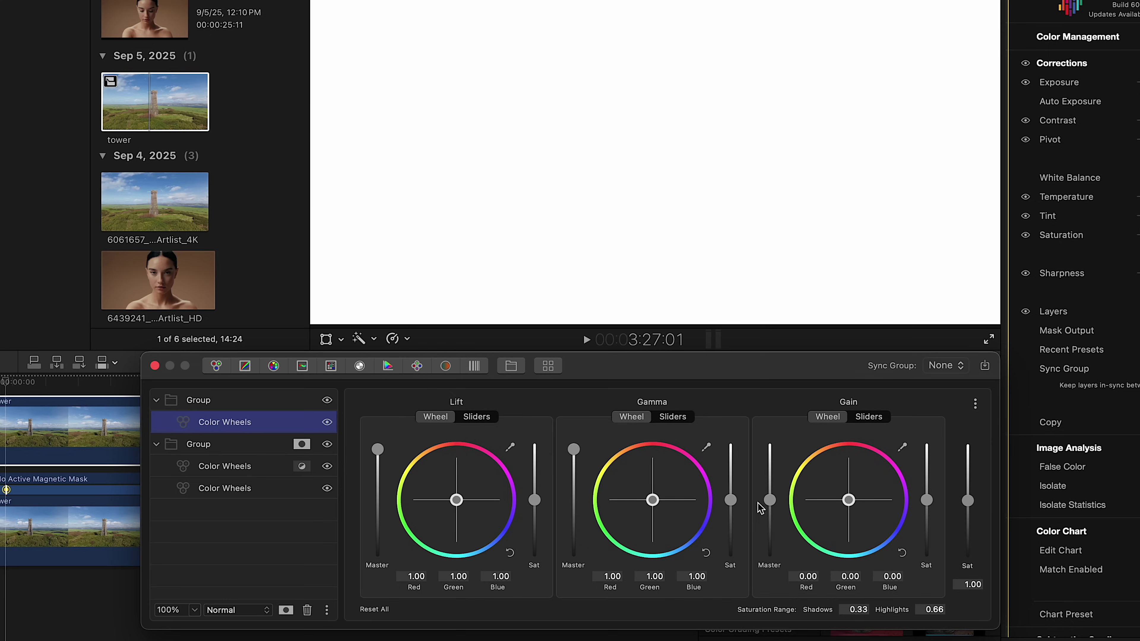
{"action": "left_click_drag", "start_coordinate": [770, 500], "coordinate": [770, 449]}
Give the new group an FCP Contour mask around the tower, widening the outline to 7%
{"action": "left_click", "coordinate": [295, 407]}
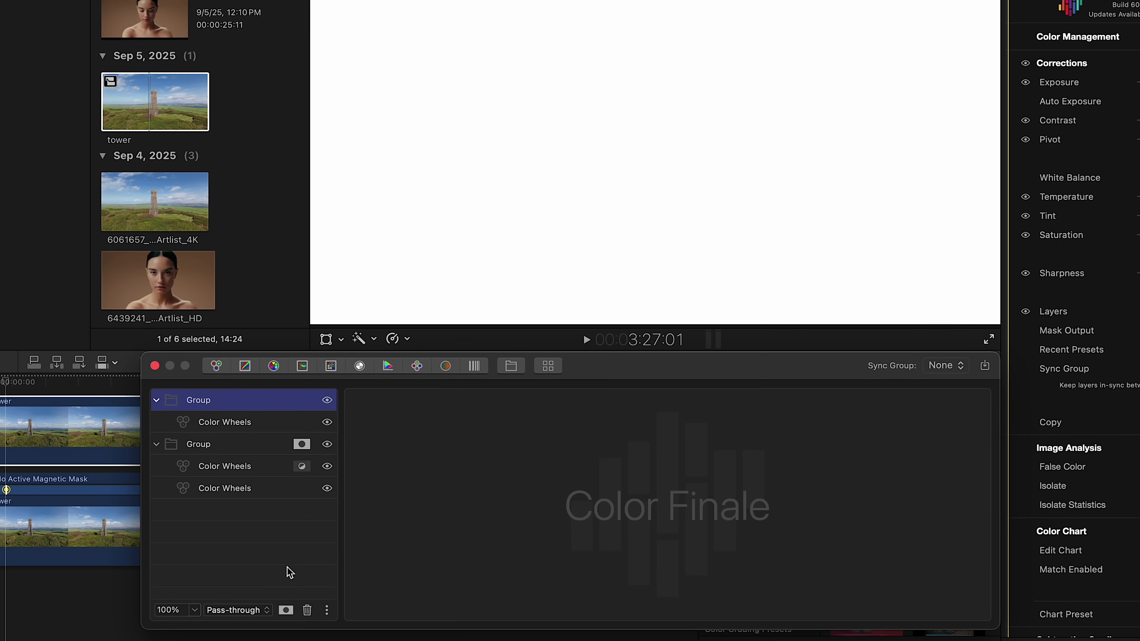
{"action": "left_click", "coordinate": [285, 609]}
{"action": "left_click", "coordinate": [302, 401]}
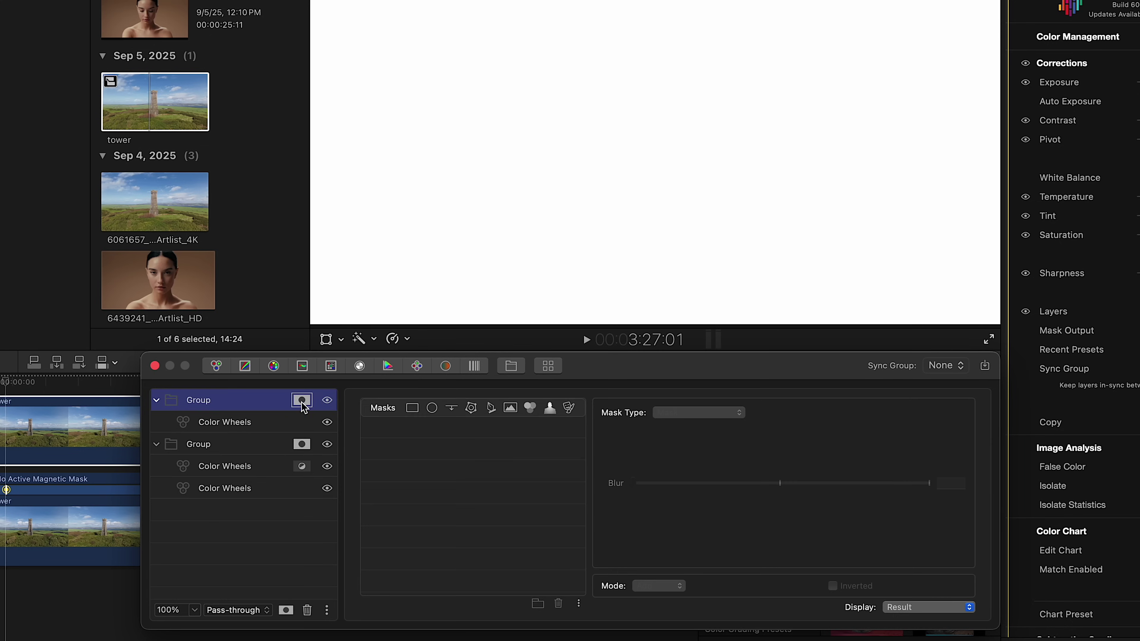
{"action": "left_click", "coordinate": [569, 408]}
{"action": "left_click", "coordinate": [688, 413]}
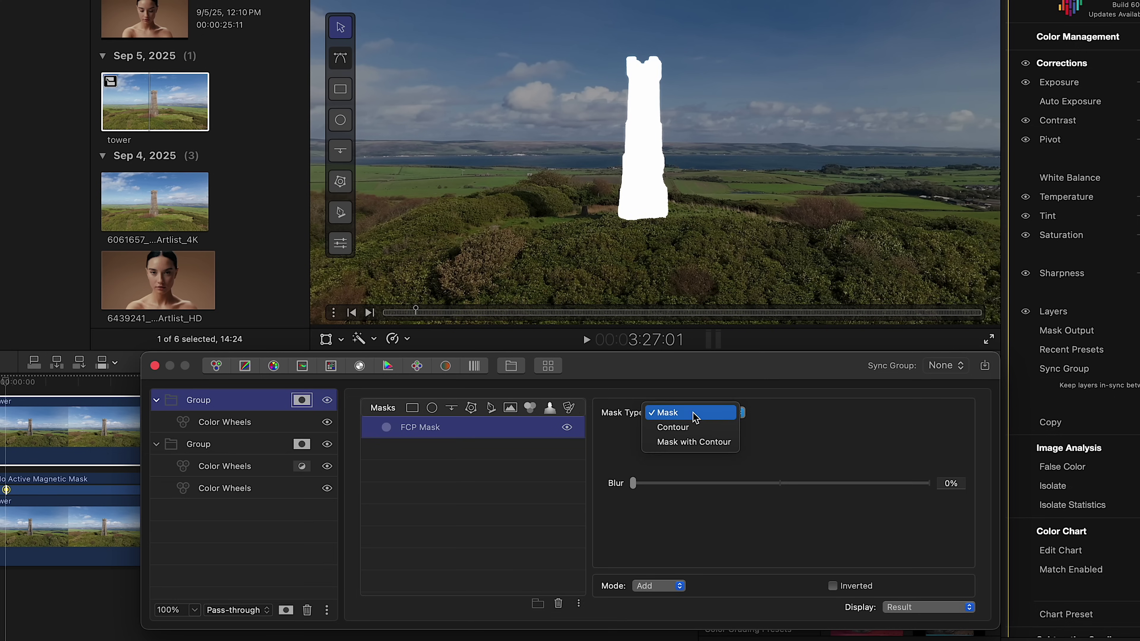
{"action": "left_click", "coordinate": [694, 425]}
{"action": "mouse_move", "coordinate": [748, 471]}
{"action": "left_mouse_down"}
{"action": "mouse_move", "coordinate": [771, 472]}
{"action": "mouse_move", "coordinate": [762, 473]}
{"action": "left_mouse_up"}
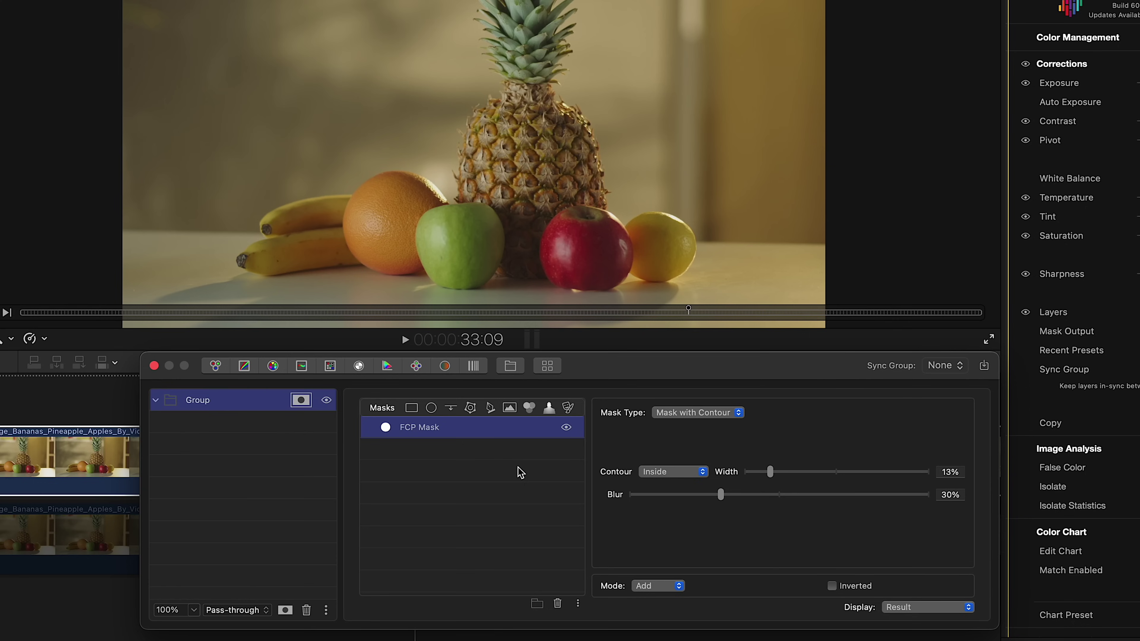
Add a Color Wheels layer to the fruit group with saturation 1.22 and Gain Master 0.07
{"action": "left_click", "coordinate": [216, 367]}
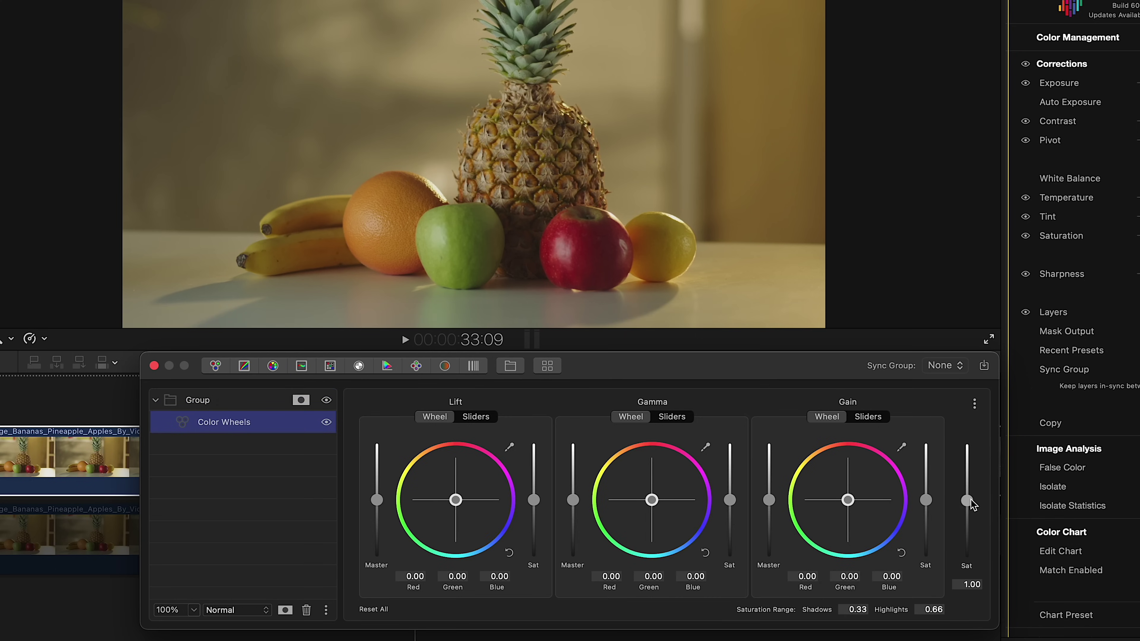
{"action": "left_click_drag", "start_coordinate": [968, 500], "coordinate": [971, 493]}
{"action": "left_click_drag", "start_coordinate": [770, 501], "coordinate": [772, 498]}
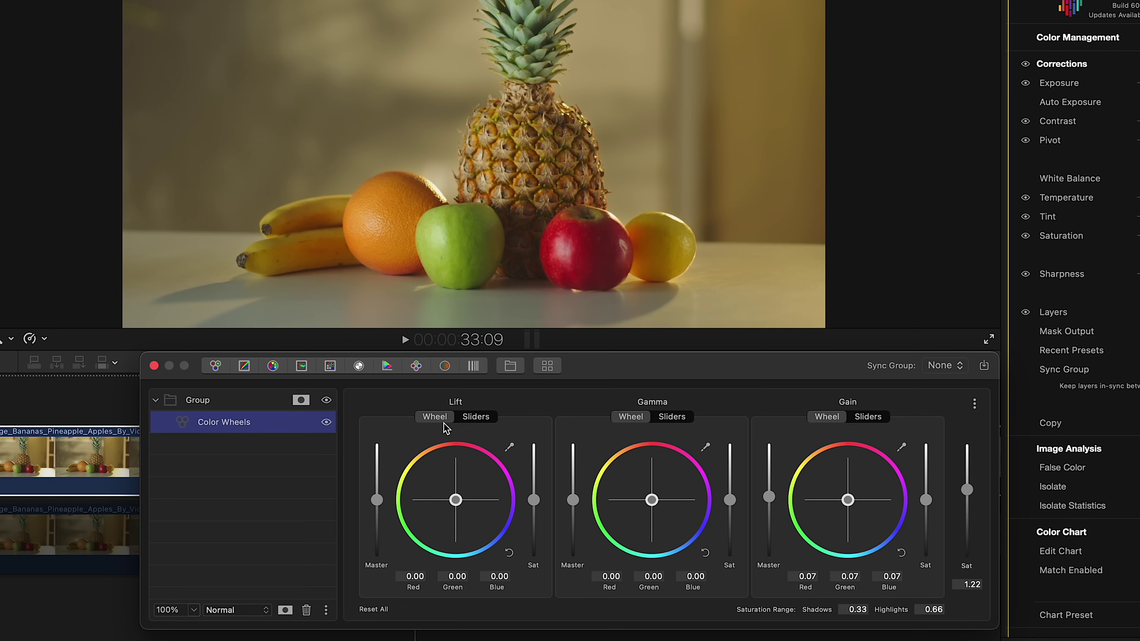
{"action": "left_click", "coordinate": [327, 423]}
{"action": "left_click", "coordinate": [327, 422]}
{"action": "left_click", "coordinate": [474, 366]}
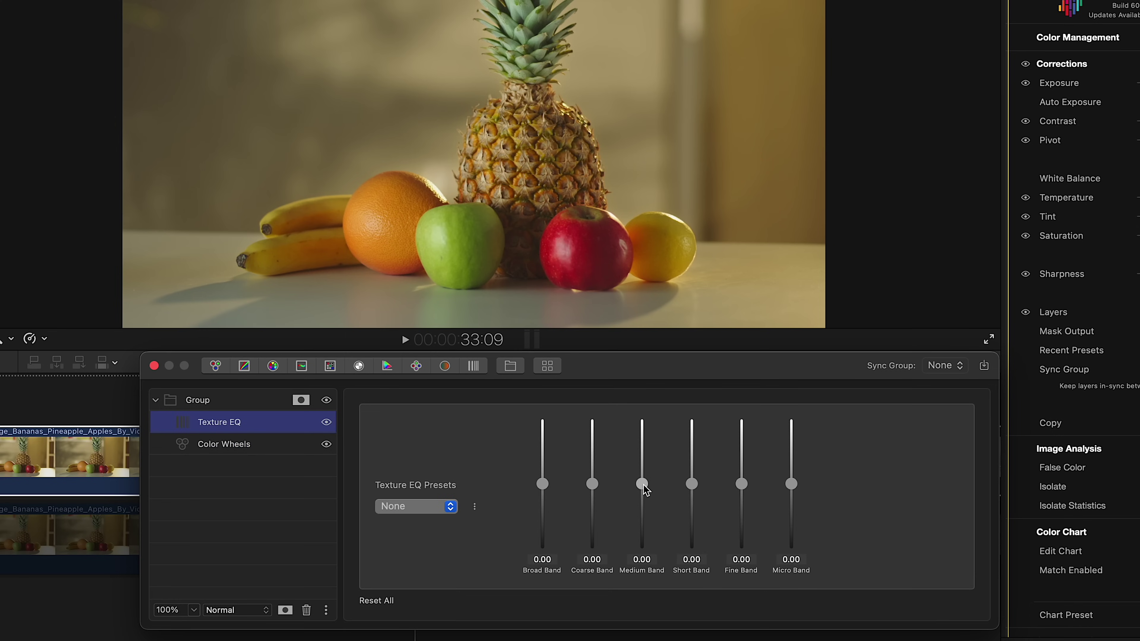
{"action": "left_click_drag", "start_coordinate": [642, 485], "coordinate": [645, 520]}
{"action": "left_click_drag", "start_coordinate": [692, 484], "coordinate": [692, 528]}
{"action": "left_click_drag", "start_coordinate": [742, 484], "coordinate": [742, 506]}
{"action": "left_click_drag", "start_coordinate": [592, 485], "coordinate": [640, 529]}
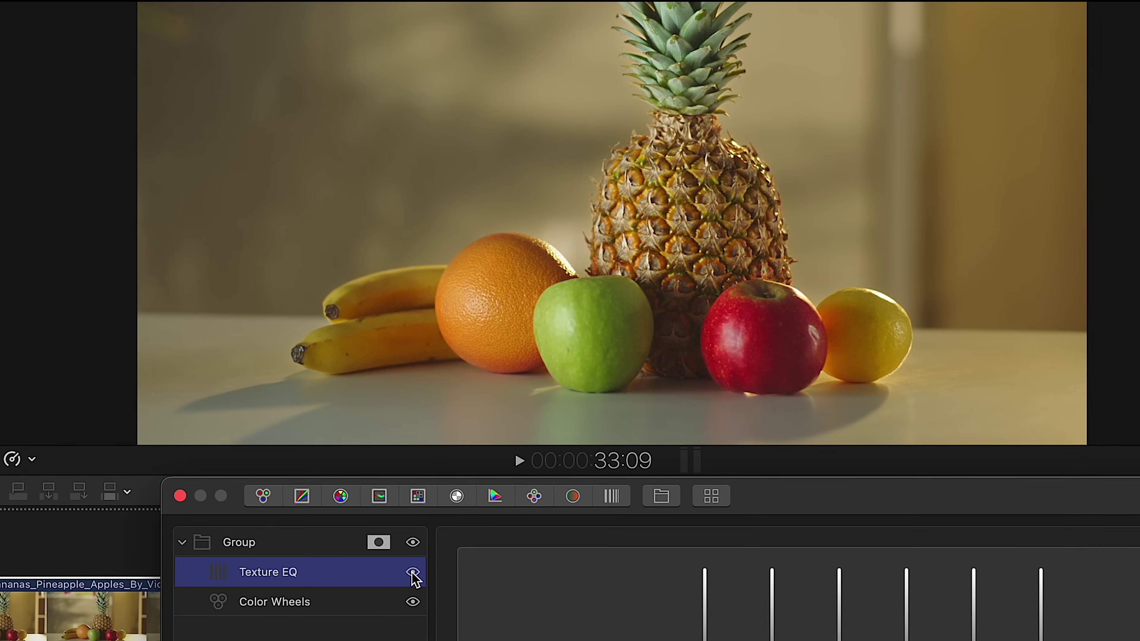
{"action": "left_click", "coordinate": [413, 574]}
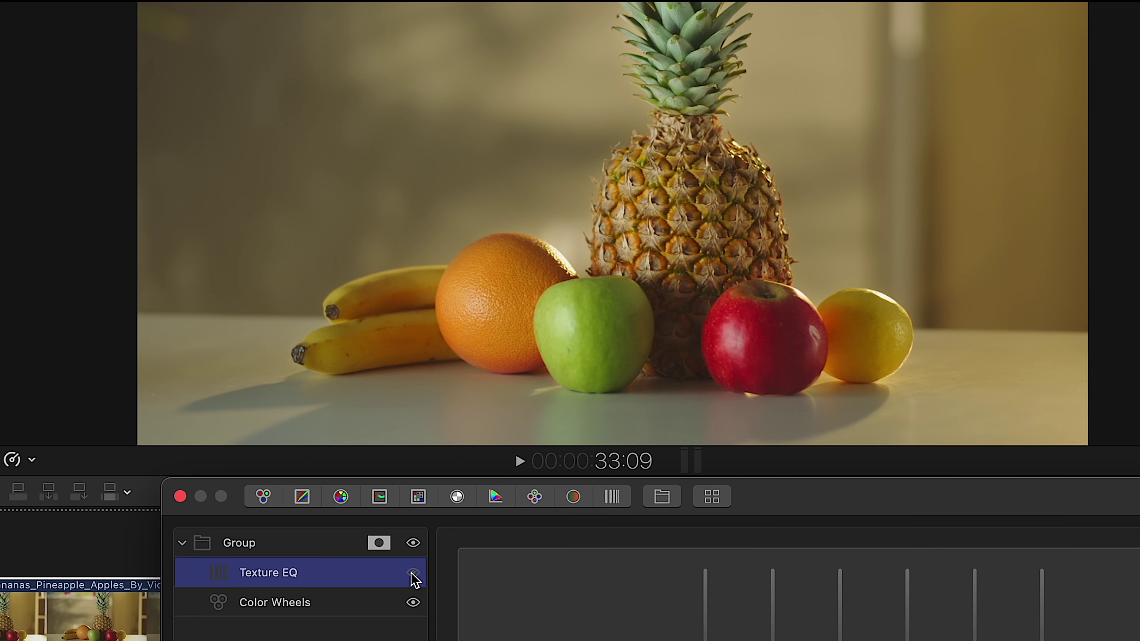
{"action": "left_click", "coordinate": [413, 574]}
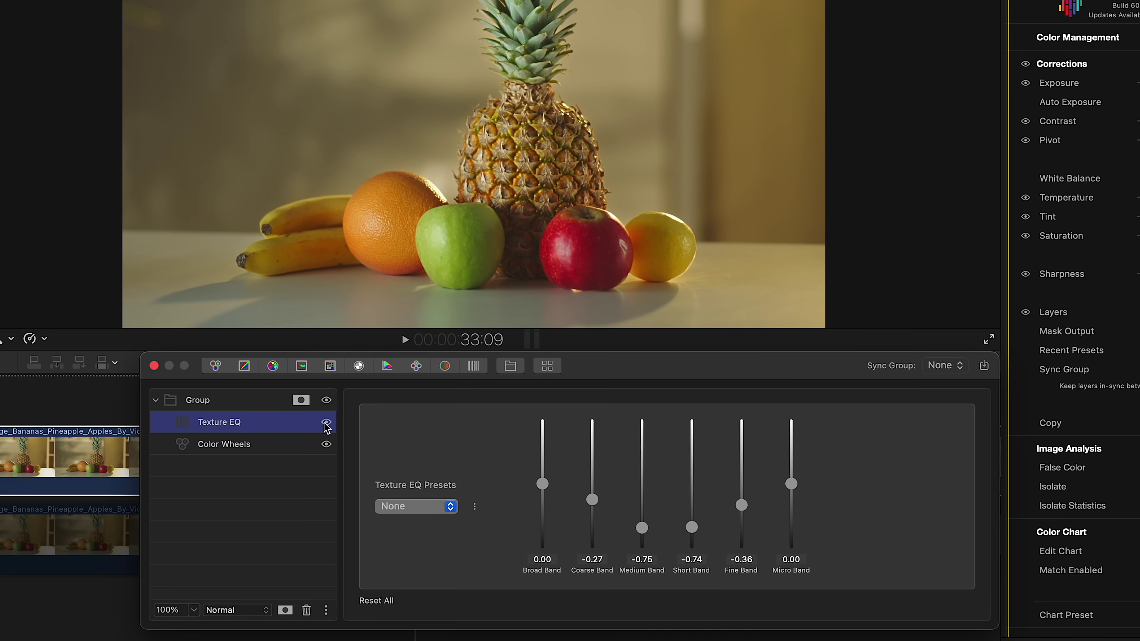
Add a Color Wheels layer inverting the parent mask, with Gain −0.17 and saturation 0.83, then compare it with the original
{"action": "left_click", "coordinate": [215, 365]}
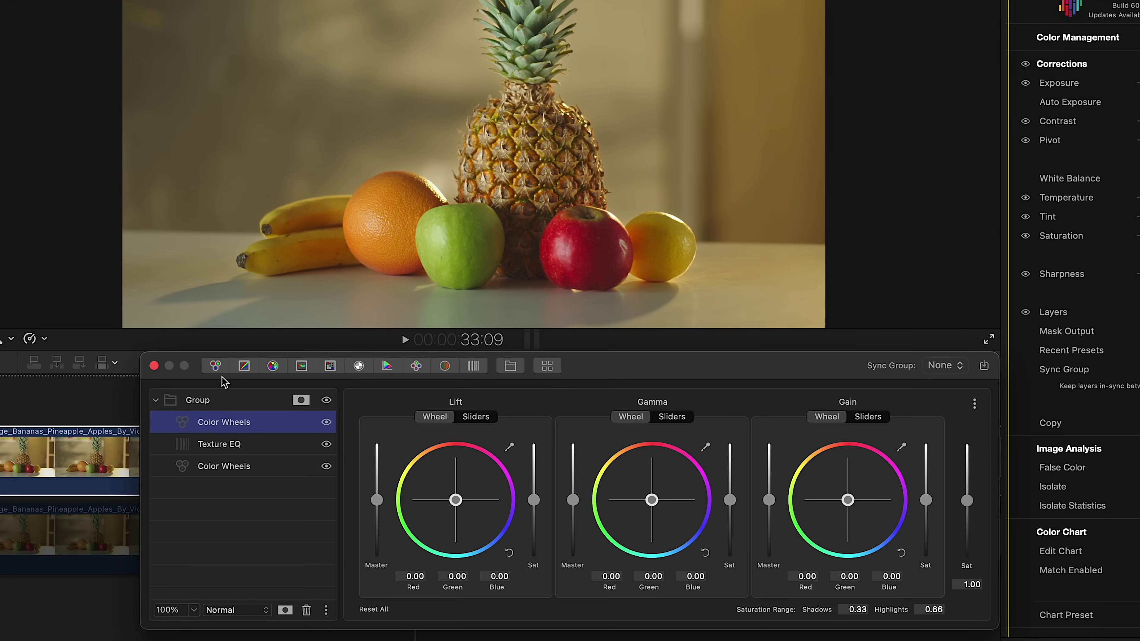
{"action": "right_click", "coordinate": [262, 427]}
{"action": "left_click", "coordinate": [299, 586]}
{"action": "left_click_drag", "start_coordinate": [769, 499], "coordinate": [770, 510]}
{"action": "left_click_drag", "start_coordinate": [968, 504], "coordinate": [968, 511]}
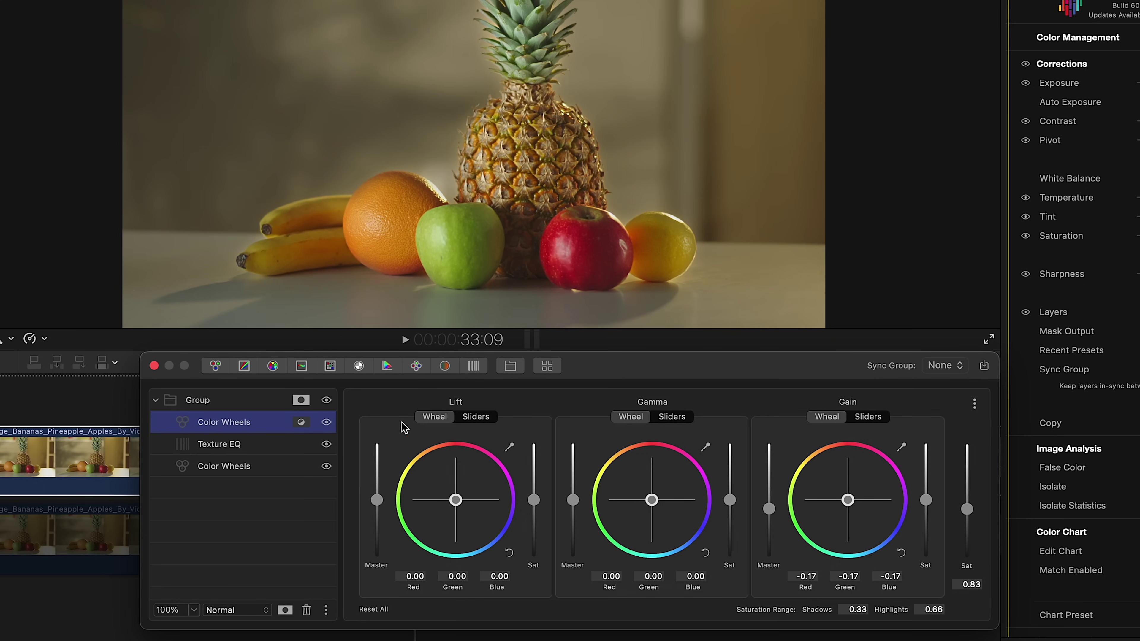
{"action": "left_click", "coordinate": [327, 401]}
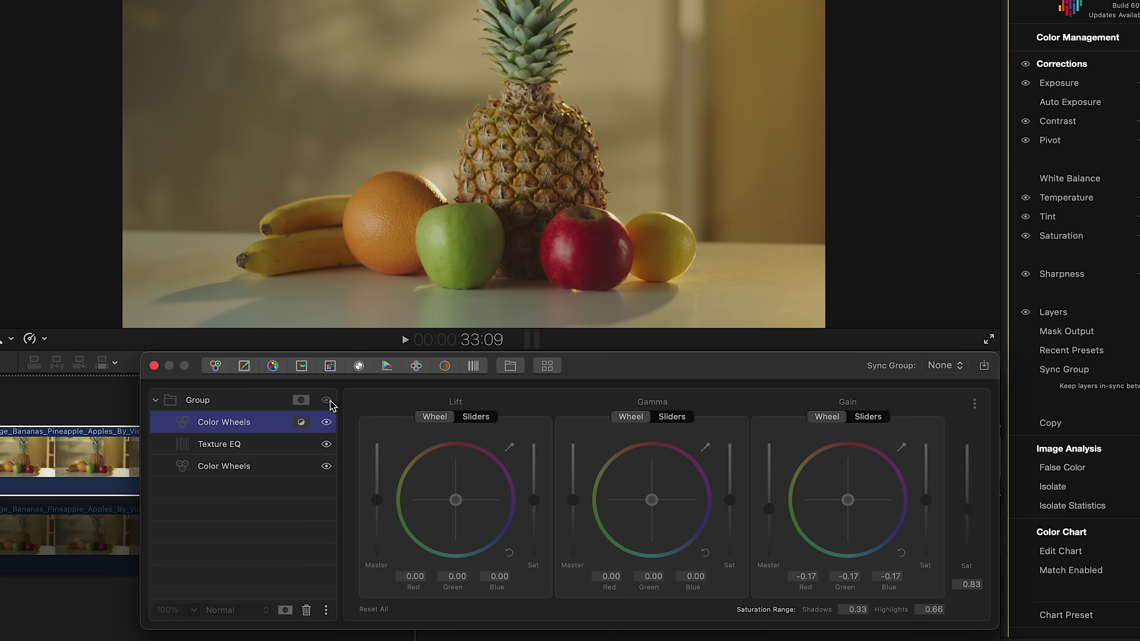
{"action": "left_click", "coordinate": [327, 400]}
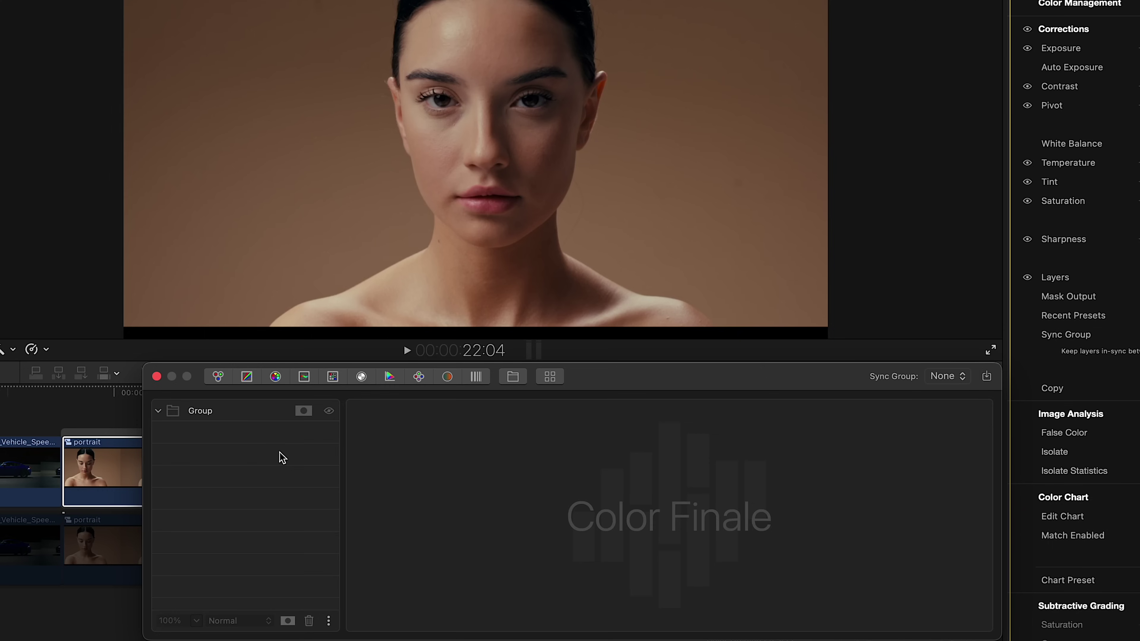
Test a Six Vectors + Skin Tone hue shift toward magenta, delete that layer, and enable the group mask
{"action": "left_click", "coordinate": [276, 377]}
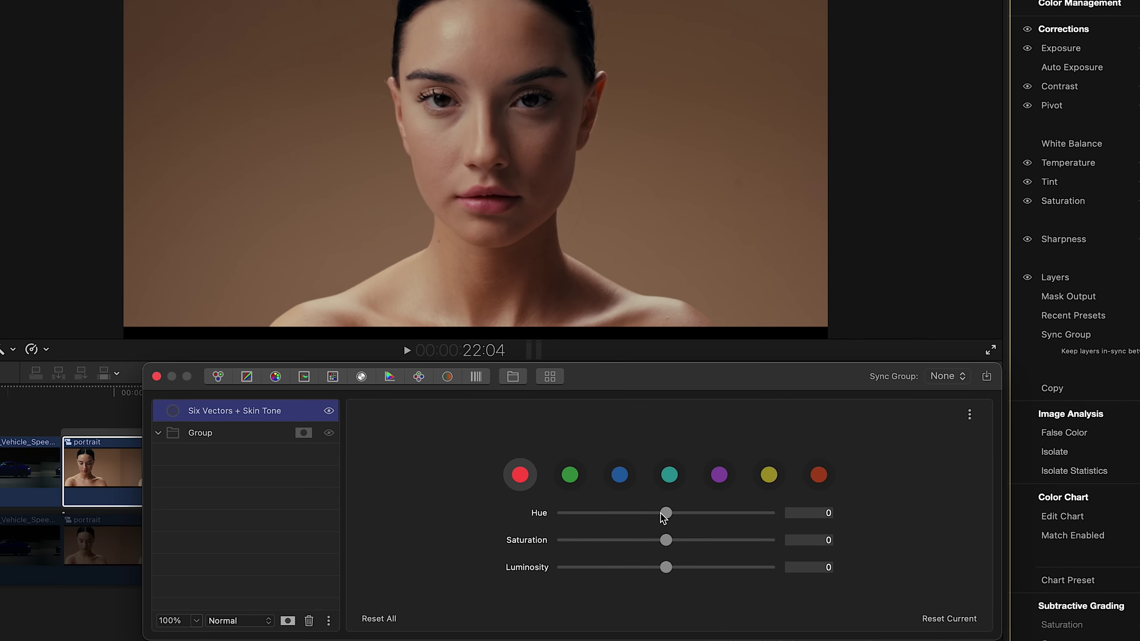
{"action": "left_click_drag", "start_coordinate": [663, 517], "coordinate": [717, 514]}
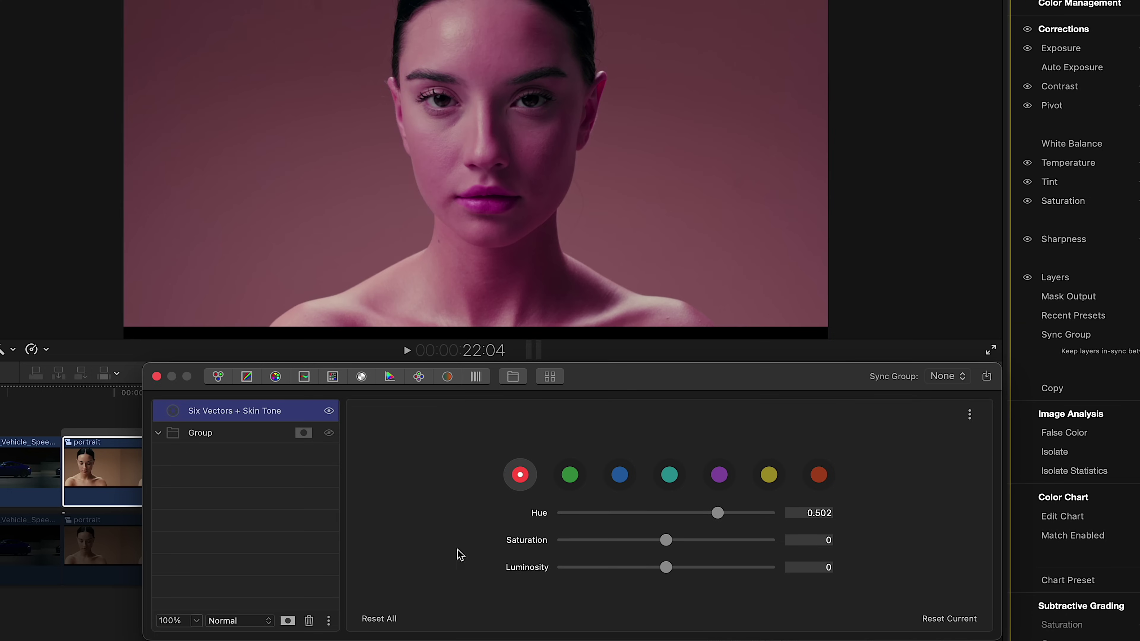
{"action": "left_click", "coordinate": [309, 621]}
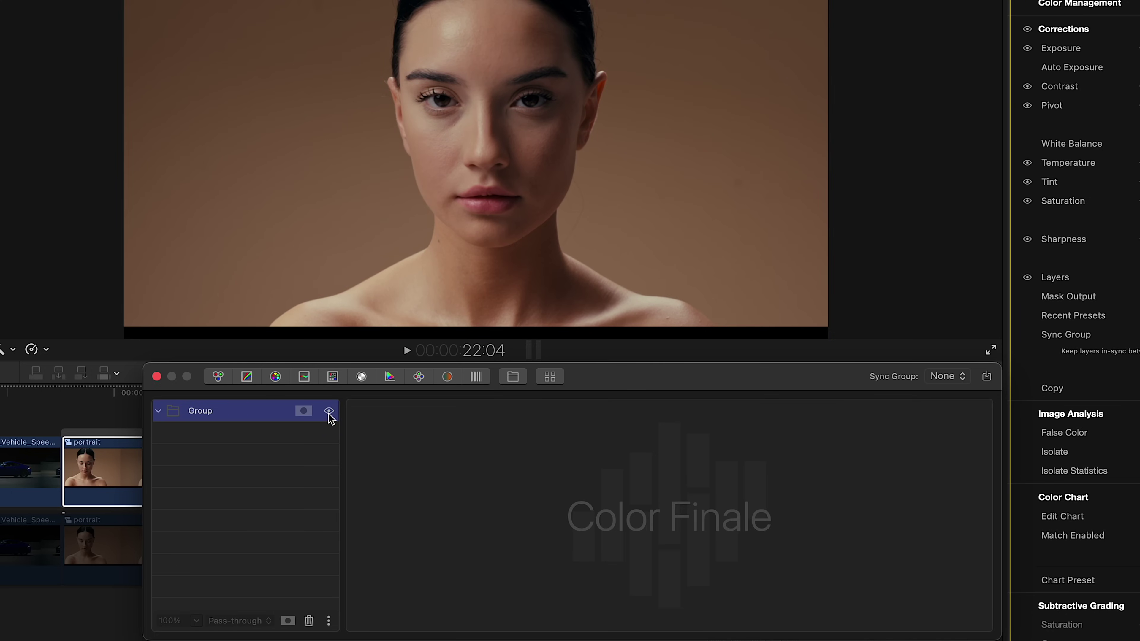
{"action": "left_click", "coordinate": [303, 410]}
Add a Six Vectors + Skin Tone layer to the masked group: skin Hue 0.338, Skin Target 0.139, Saturation −0.194
{"action": "left_click", "coordinate": [472, 445]}
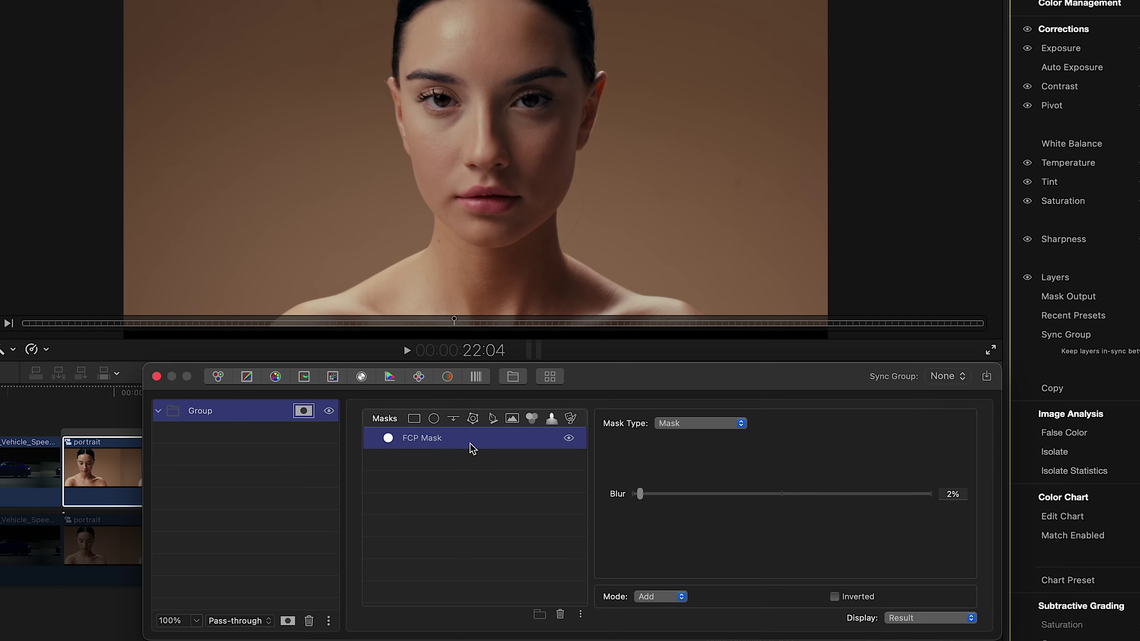
{"action": "left_click", "coordinate": [276, 376]}
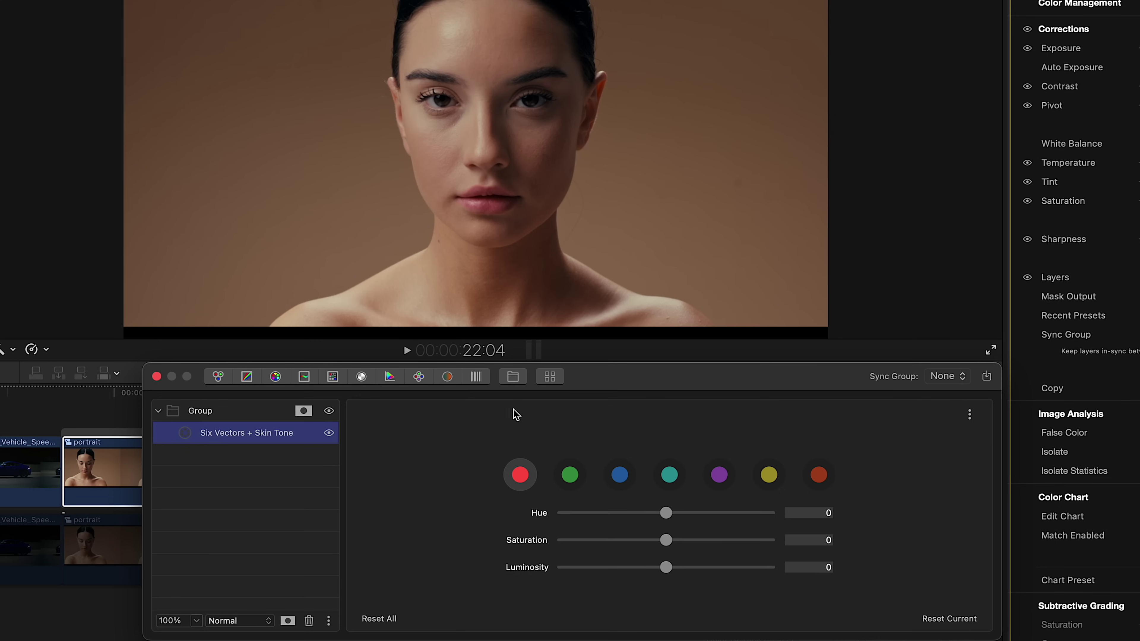
{"action": "left_click", "coordinate": [823, 477]}
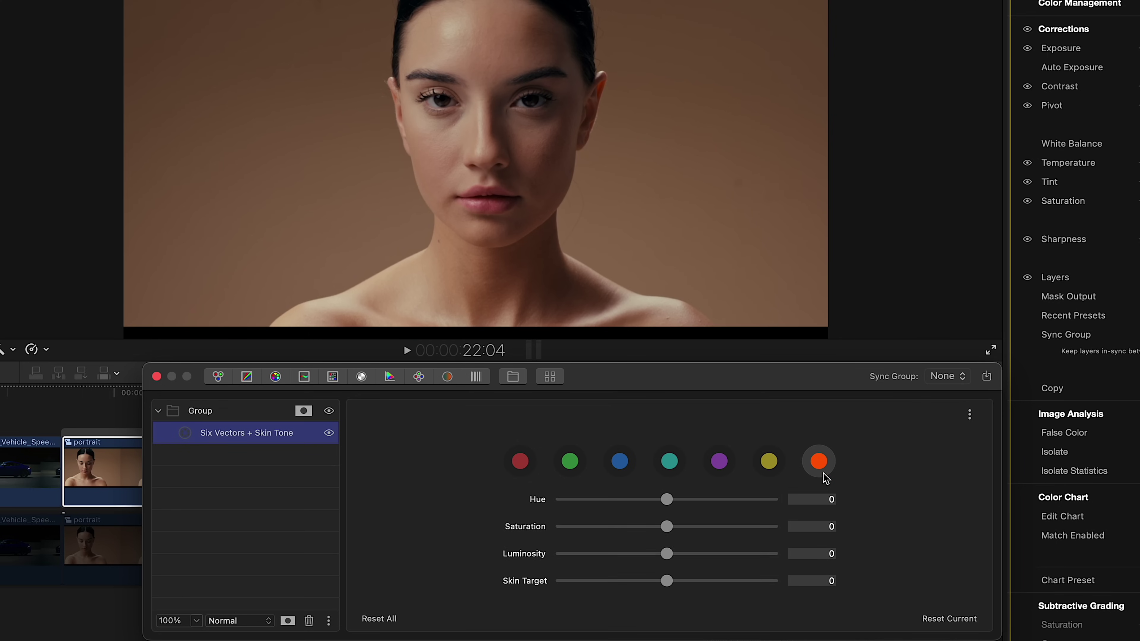
{"action": "left_click_drag", "start_coordinate": [667, 499], "coordinate": [705, 500]}
{"action": "left_click_drag", "start_coordinate": [667, 580], "coordinate": [680, 582]}
{"action": "left_click_drag", "start_coordinate": [667, 526], "coordinate": [661, 553]}
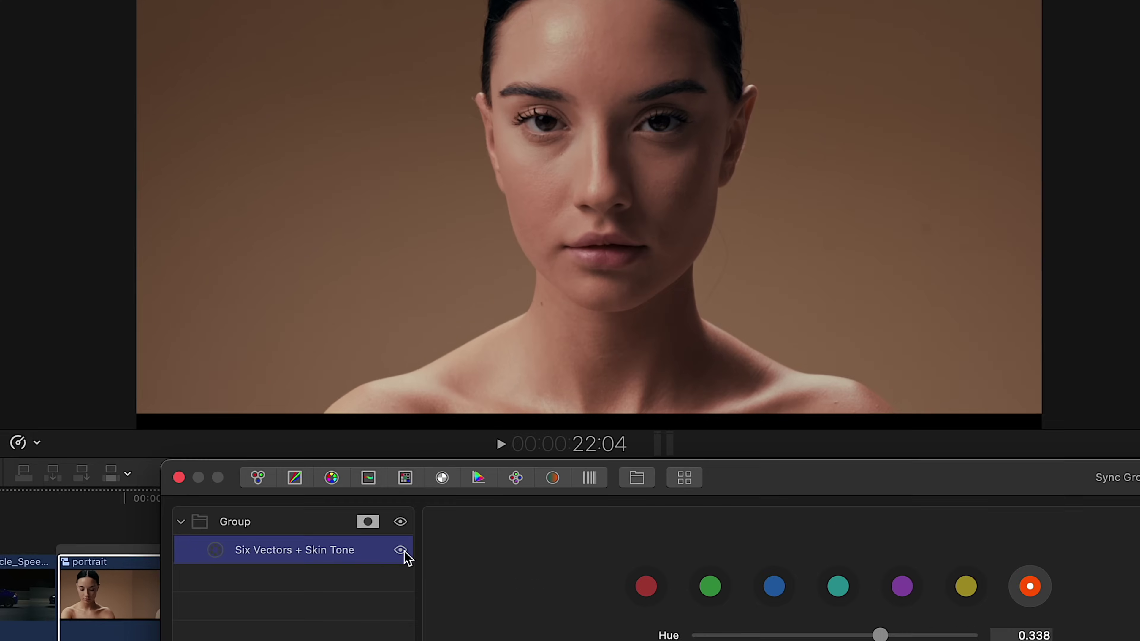
{"action": "left_click", "coordinate": [403, 551]}
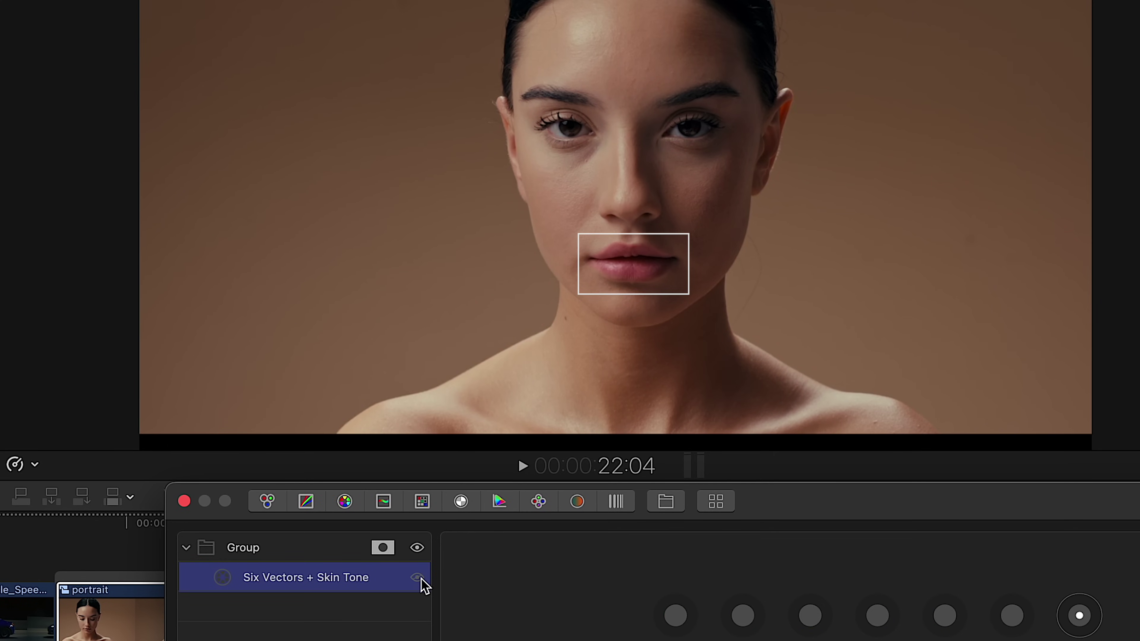
{"action": "left_click", "coordinate": [421, 579]}
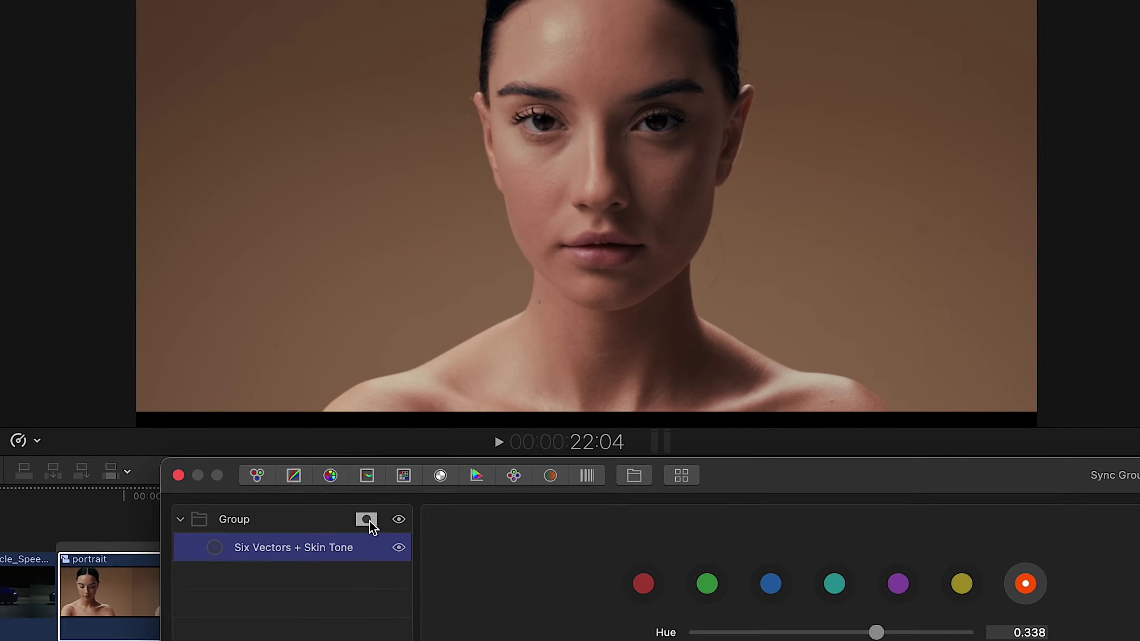
{"action": "left_click", "coordinate": [368, 522]}
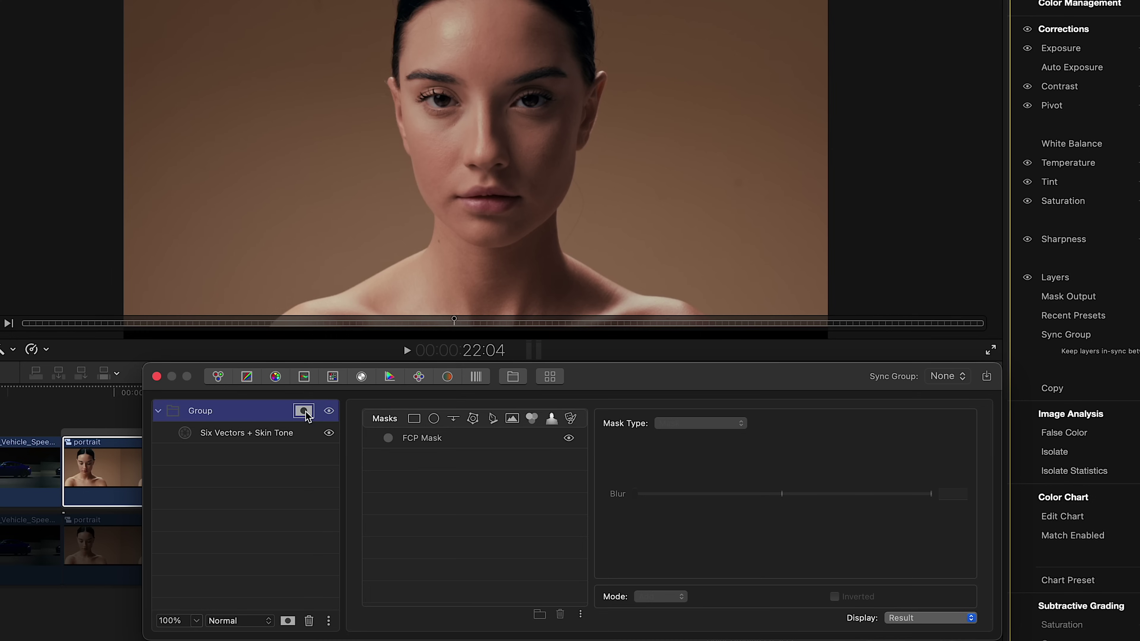
Zoom the viewer to 150% and trace a closed B-Spline mask around the lips
{"action": "left_click", "coordinate": [936, 1]}
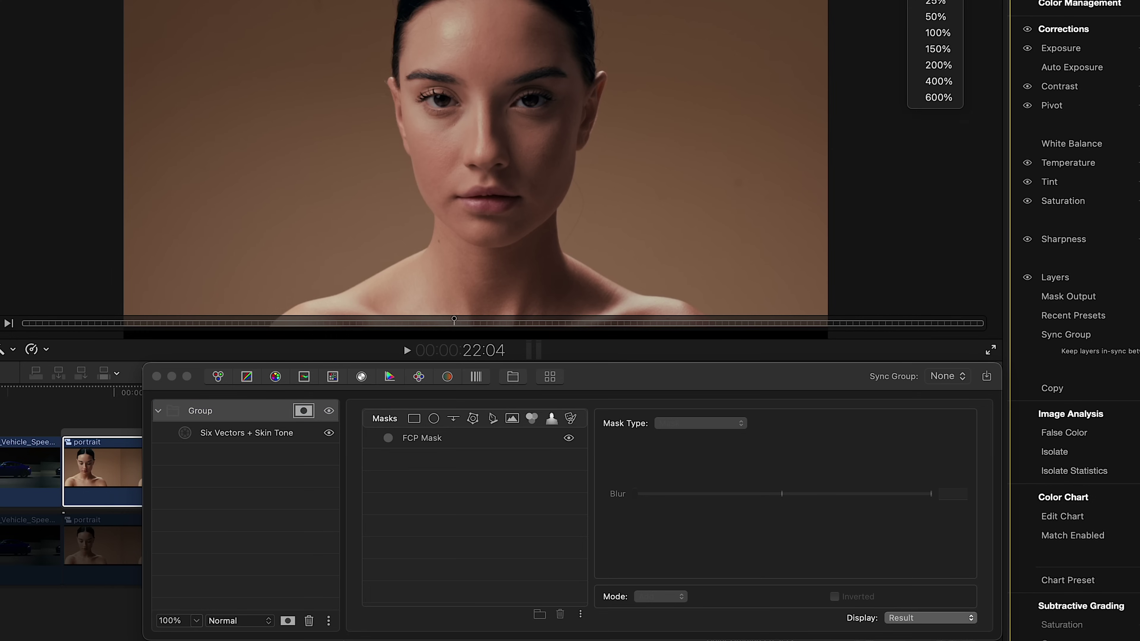
{"action": "left_click", "coordinate": [937, 50]}
{"action": "left_click_drag", "start_coordinate": [968, 146], "coordinate": [971, 151]}
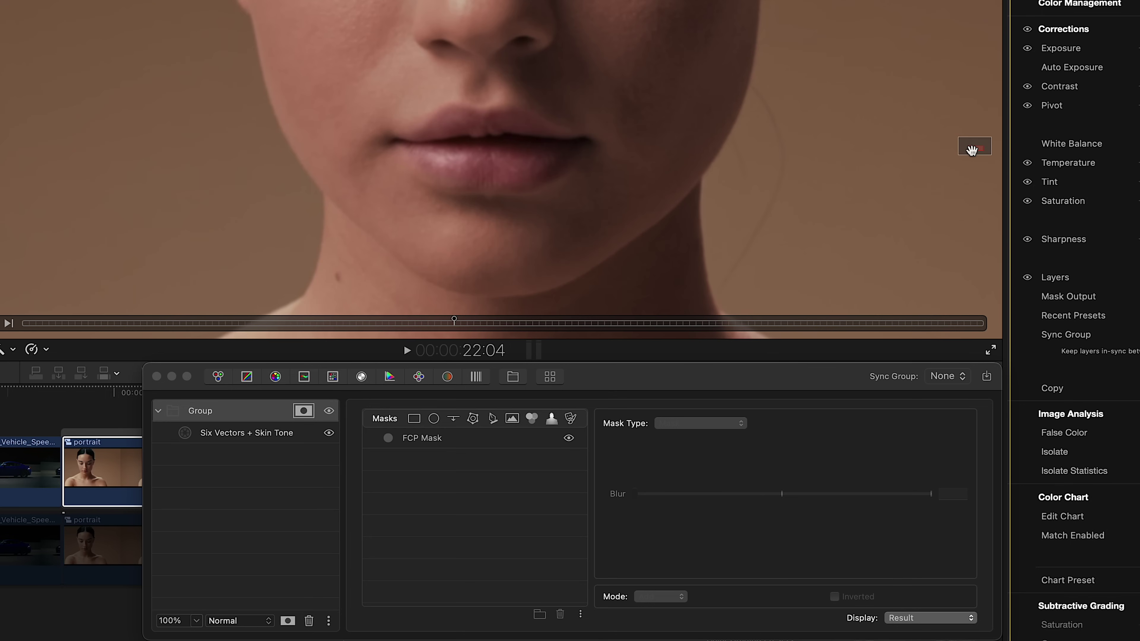
{"action": "left_click", "coordinate": [484, 108]}
{"action": "left_click", "coordinate": [466, 101]}
{"action": "left_click", "coordinate": [451, 101]}
{"action": "left_click", "coordinate": [429, 112]}
{"action": "left_click", "coordinate": [393, 134]}
{"action": "left_click", "coordinate": [393, 152]}
{"action": "left_click", "coordinate": [416, 172]}
{"action": "left_click", "coordinate": [440, 184]}
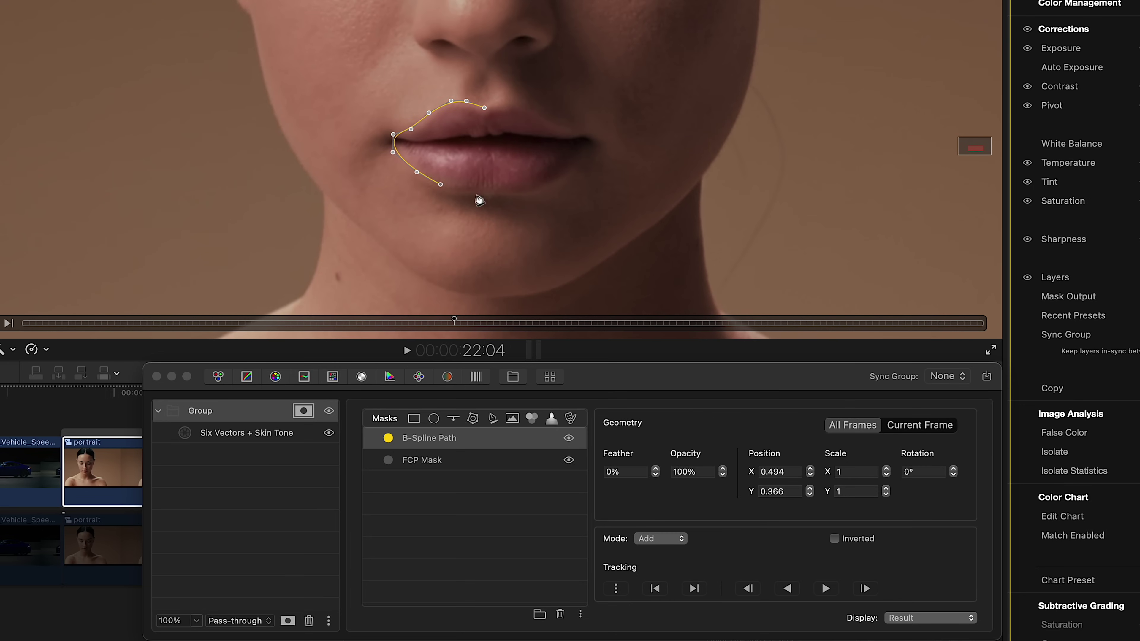
{"action": "left_click", "coordinate": [476, 194]}
{"action": "left_click", "coordinate": [551, 182]}
{"action": "left_click", "coordinate": [589, 149]}
{"action": "left_click", "coordinate": [594, 136]}
{"action": "left_click", "coordinate": [548, 115]}
{"action": "left_click", "coordinate": [519, 101]}
{"action": "left_click", "coordinate": [501, 103]}
{"action": "left_click", "coordinate": [484, 107]}
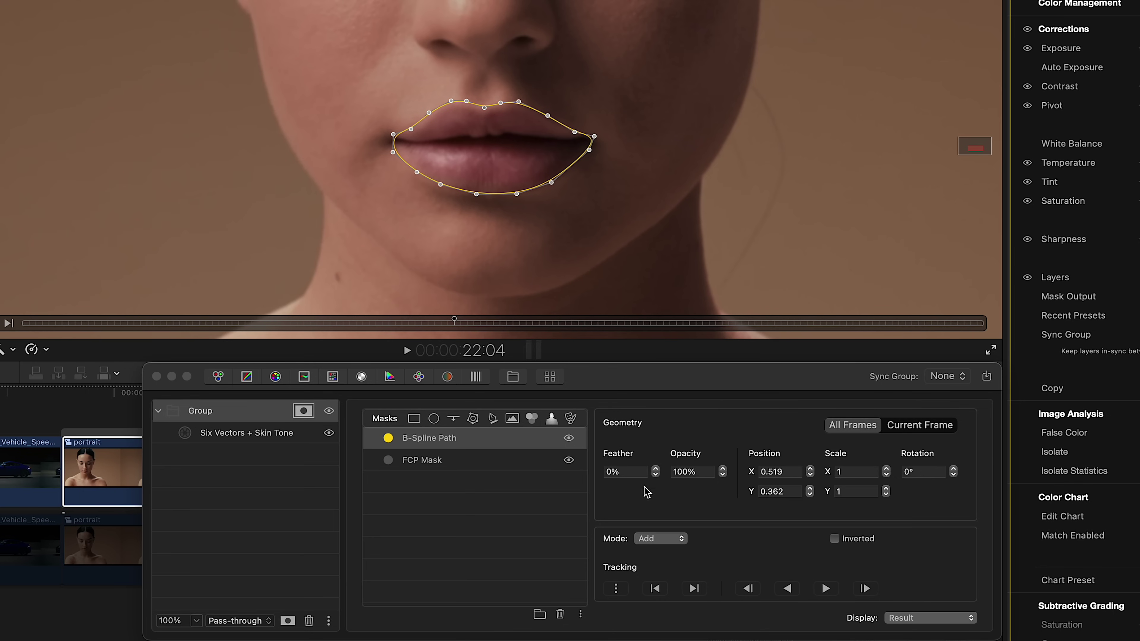
Set the lip mask to Subtract with 20% feather and track it forward through the clip
{"action": "left_click", "coordinate": [668, 539]}
{"action": "left_click", "coordinate": [670, 552]}
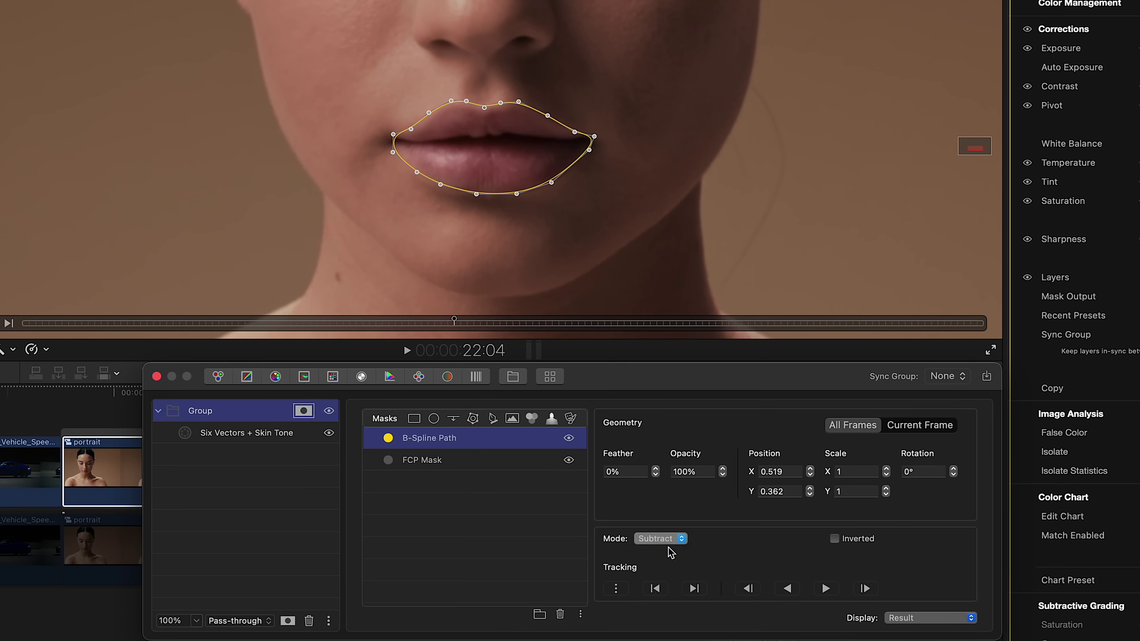
{"action": "left_click", "coordinate": [619, 472]}
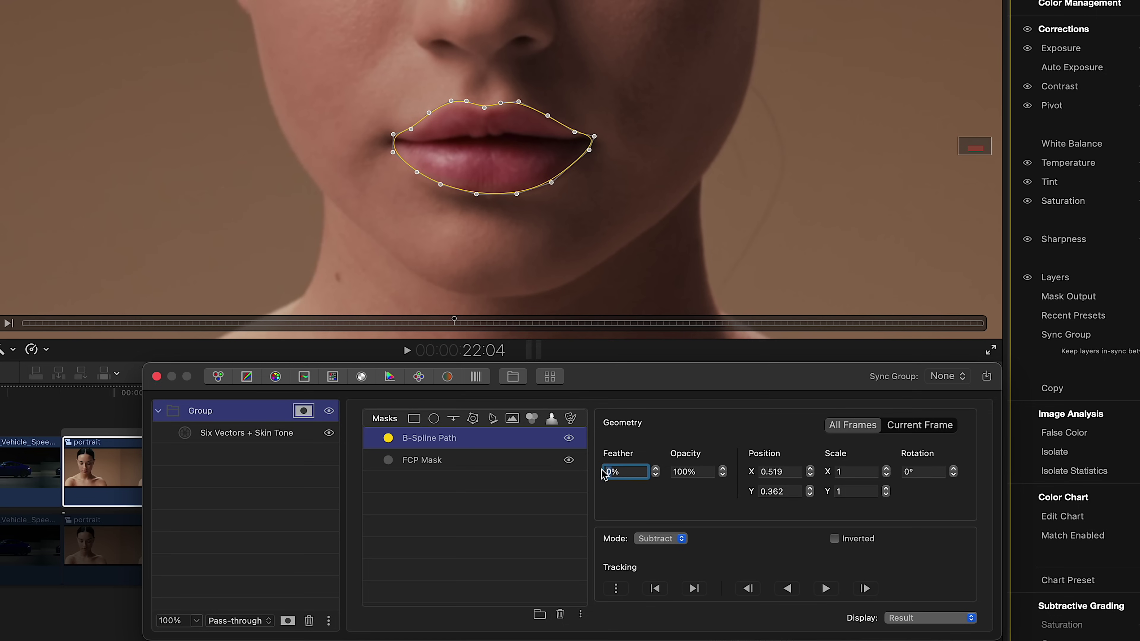
{"action": "type", "text": "20"}
{"action": "key", "text": "Return"}
{"action": "left_click", "coordinate": [829, 592]}
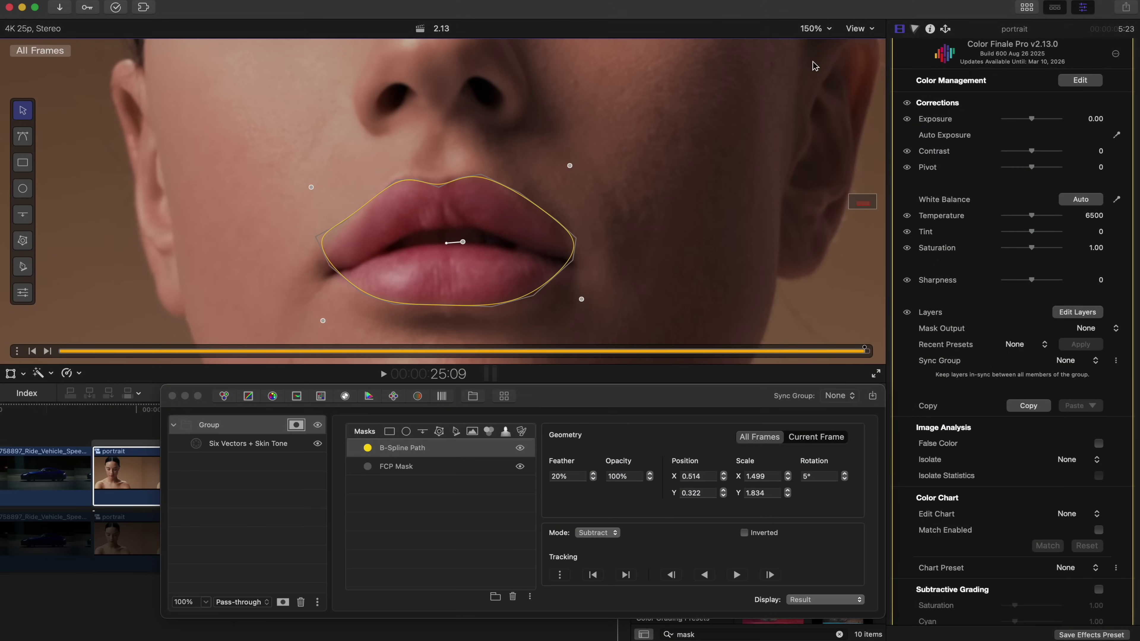
Fit the whole frame in the viewer and close the Color Finale grading window
{"action": "left_click", "coordinate": [817, 29]}
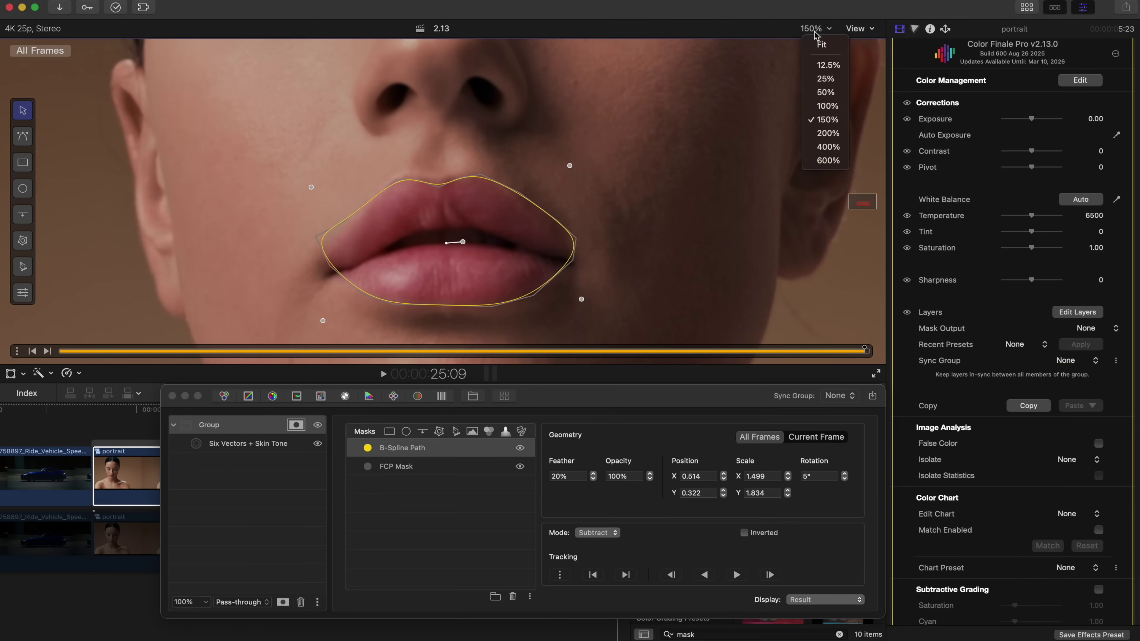
{"action": "left_click", "coordinate": [819, 42]}
{"action": "left_click", "coordinate": [173, 396]}
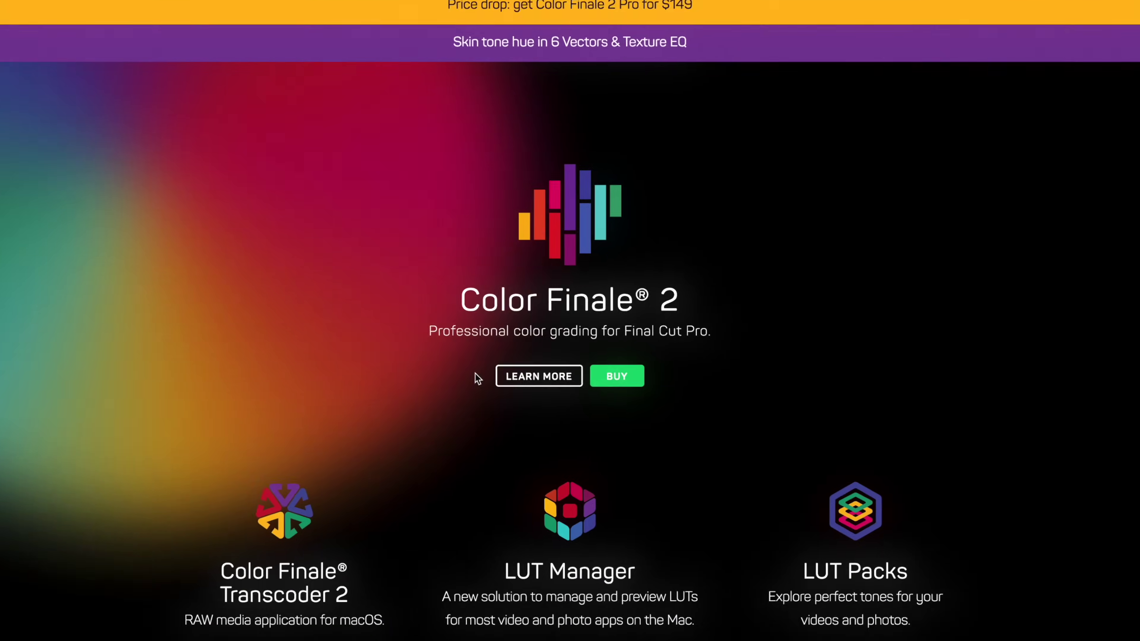
Go from the Color Finale 2 product page to its download page with the 7-day trial
{"action": "left_click", "coordinate": [518, 381]}
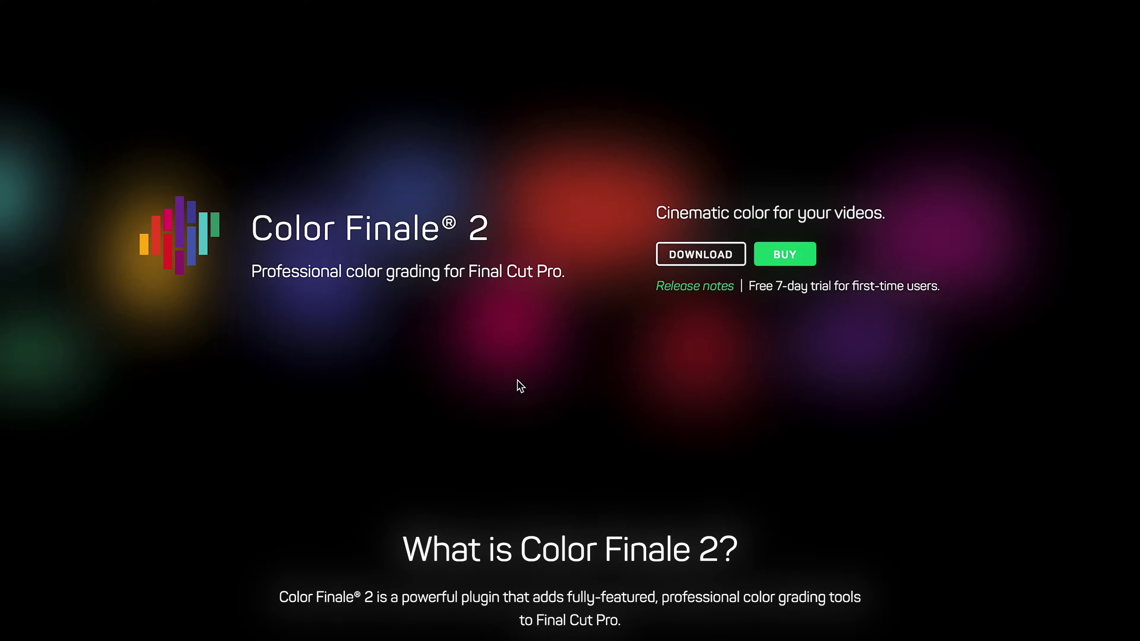
{"action": "left_click", "coordinate": [701, 260]}
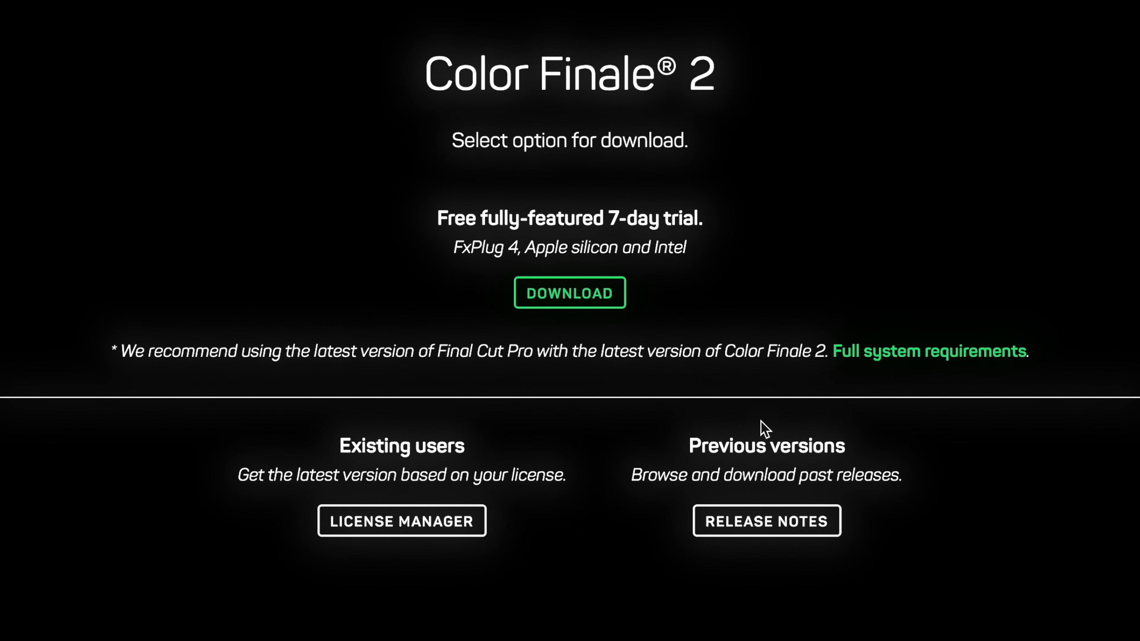